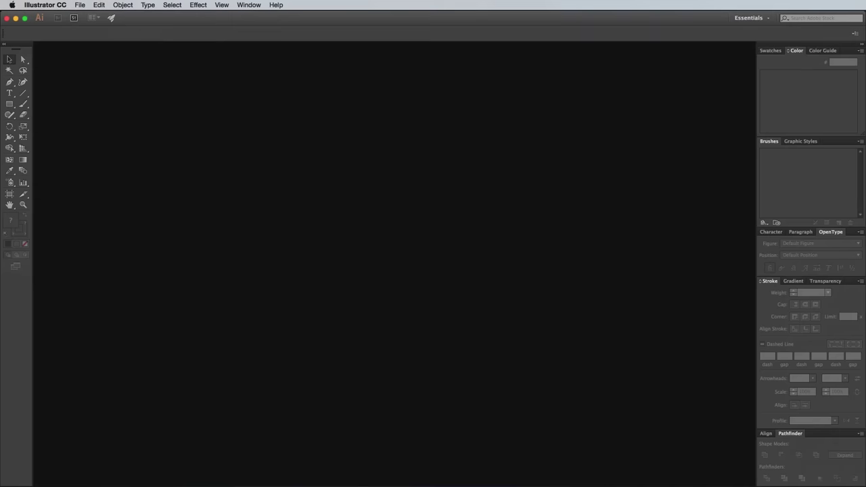
Create a new A4 document in pixel units and hide its artboard for a white canvas.
click(87, 4)
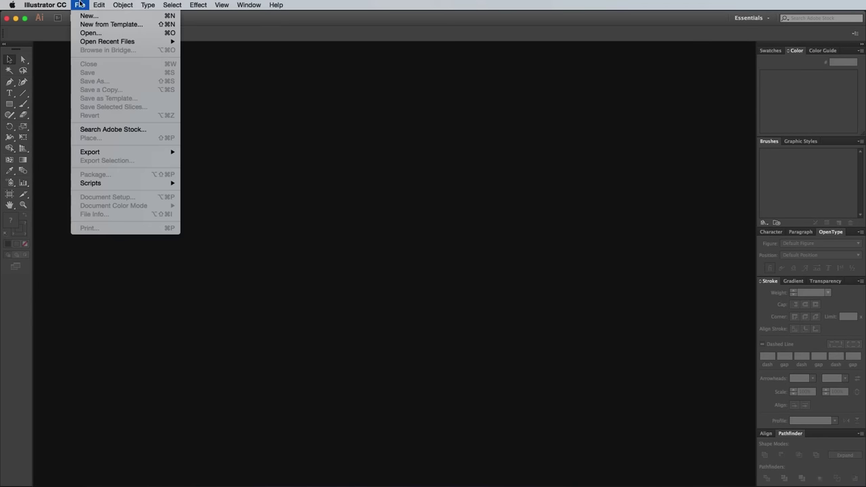
click(88, 16)
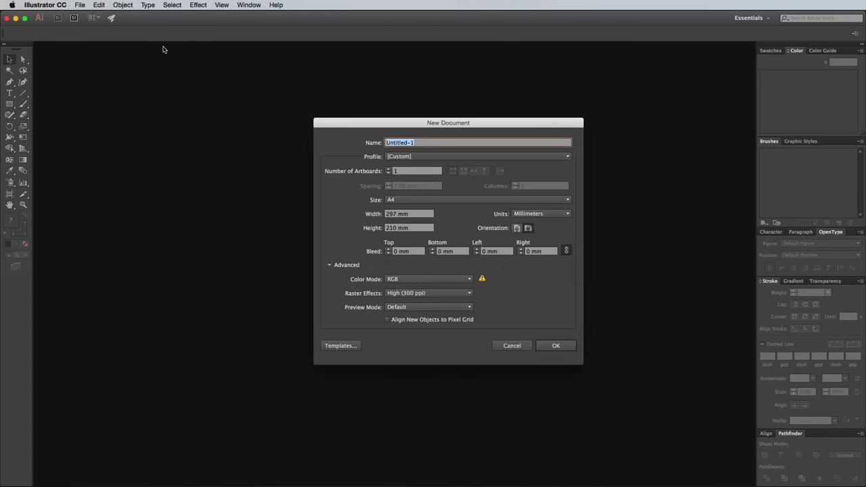
click(525, 214)
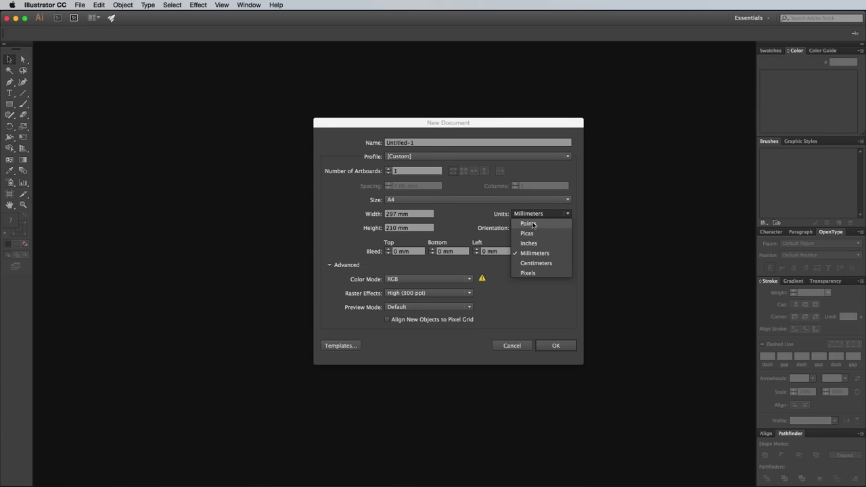
click(541, 273)
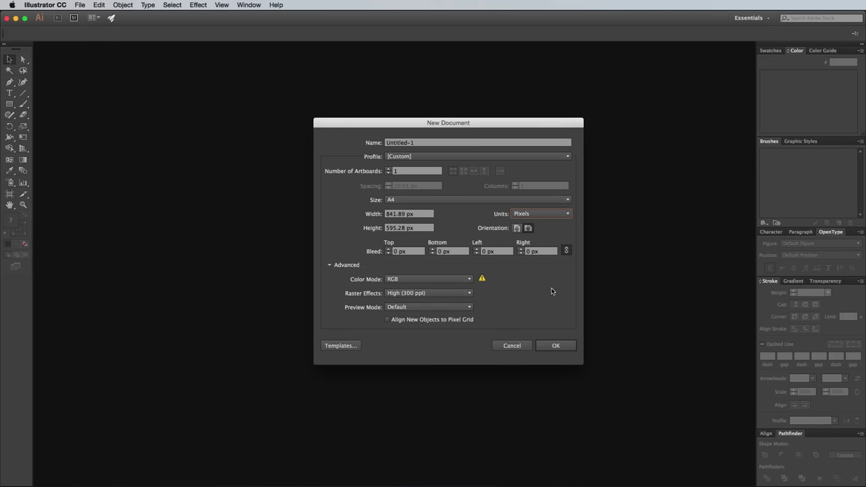
click(556, 346)
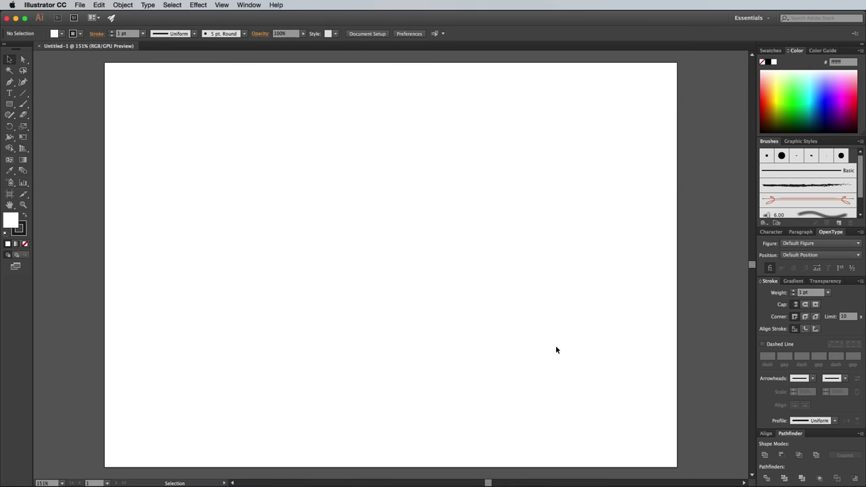
click(221, 5)
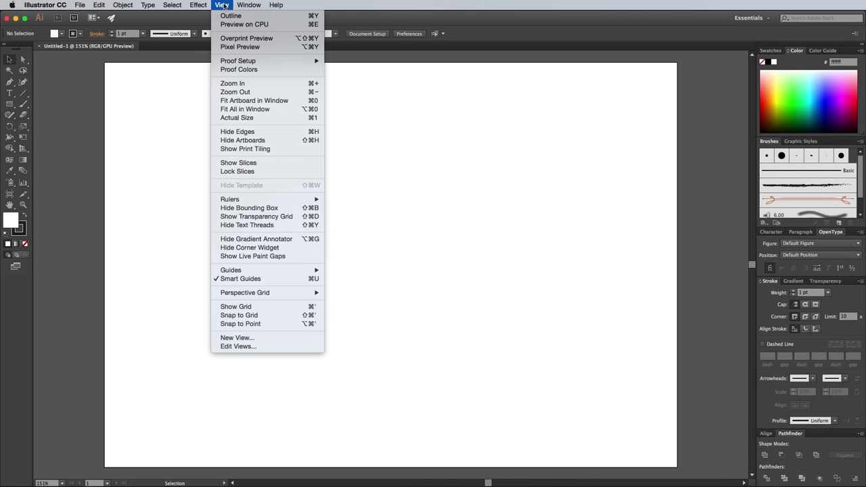
click(265, 141)
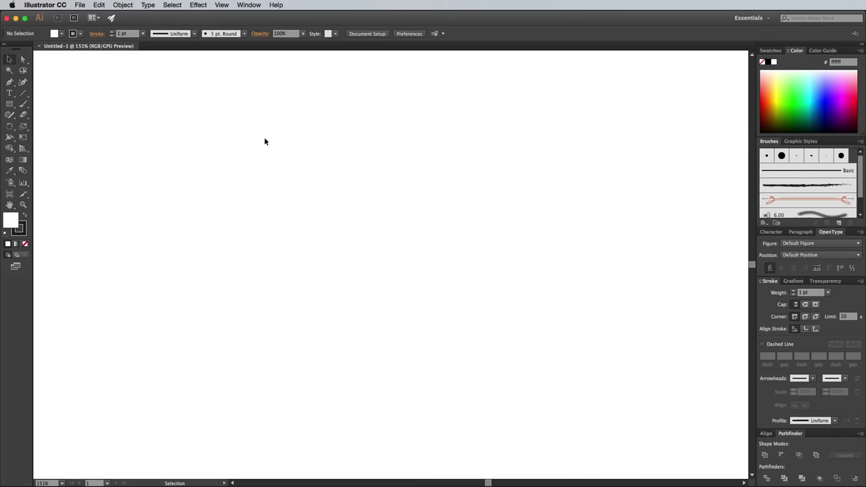
Type the word 'Hustle' on the canvas and scale it up.
key(t)
click(324, 209)
text(Hustle)
click(10, 59)
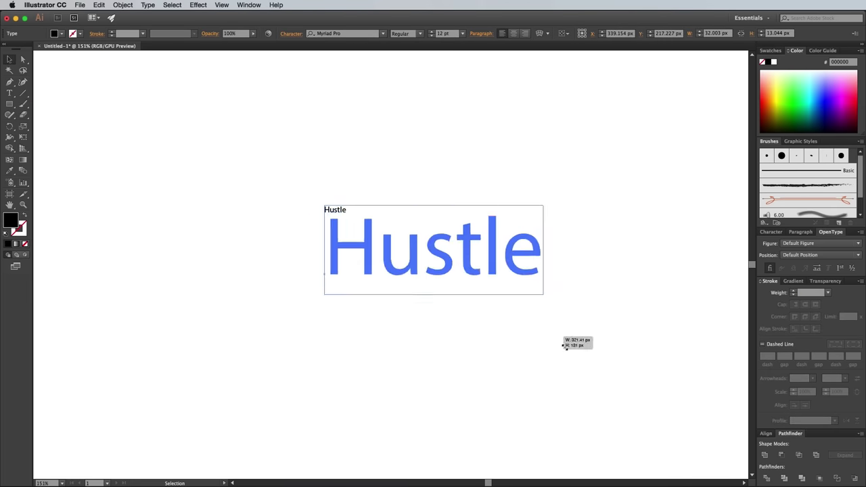
drag(347, 214, 575, 275)
Set Hustle in Bonbon Bold with plain default glyphs.
click(345, 33)
text(bonbo)
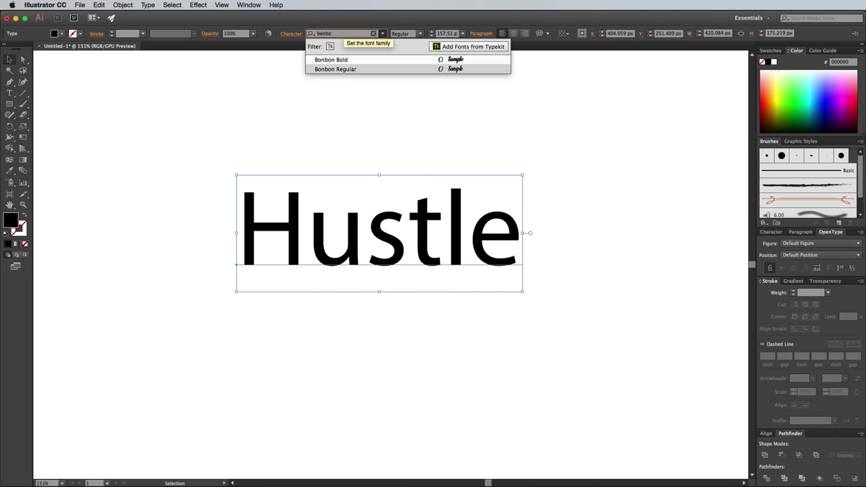
click(348, 60)
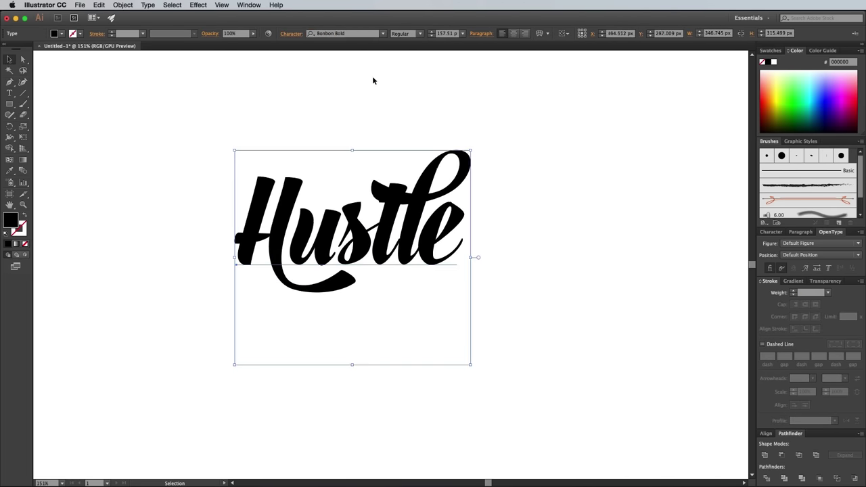
click(780, 268)
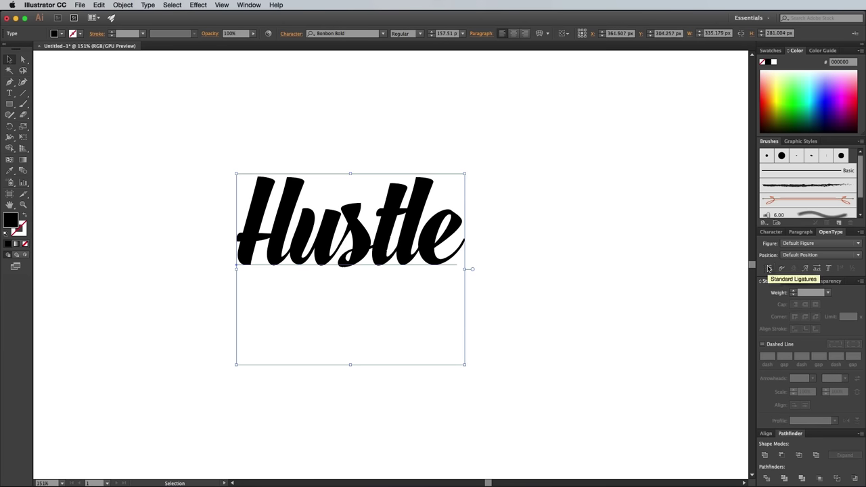
click(781, 269)
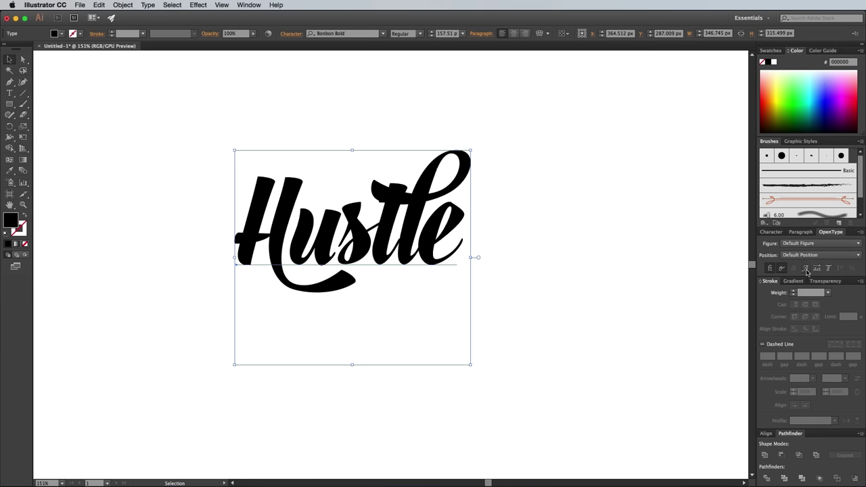
click(805, 269)
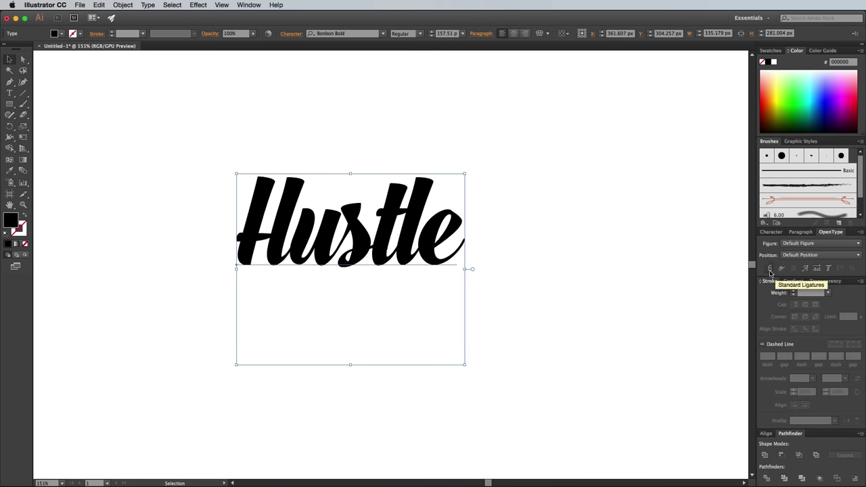
Stack duplicated copies of Hustle below the original, repeating with Ctrl+D.
click(568, 251)
key(super+1)
key(super+minus)
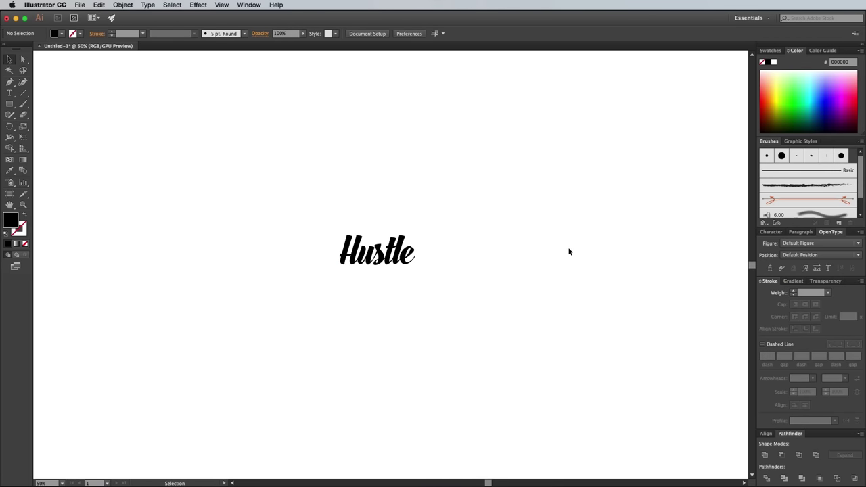
mouse_move(373, 258)
mouse_down()
mouse_move(241, 109)
mouse_move(234, 236)
mouse_up()
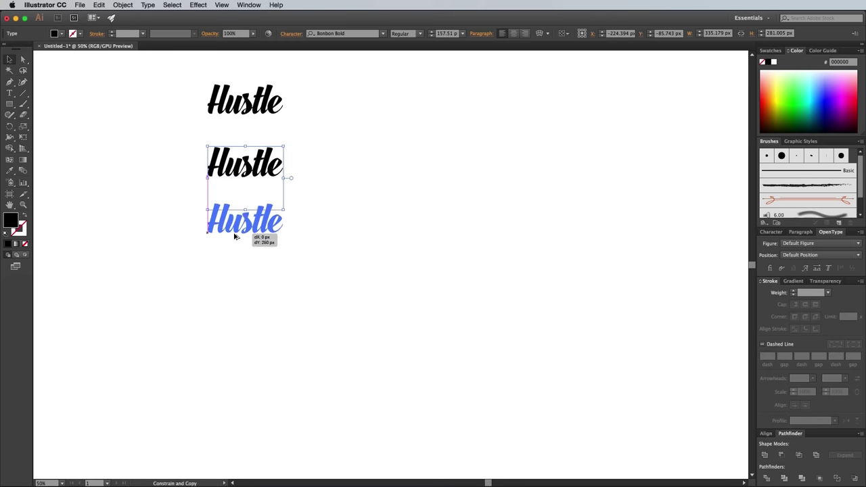
key(super+d)
key(super+d)
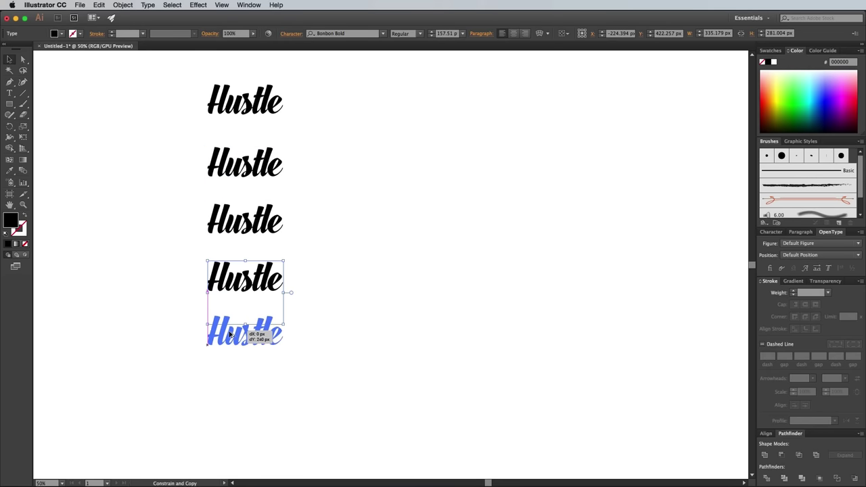
Give the second Hustle swash glyphs and the third large flourished alternates.
click(242, 174)
double_click(241, 173)
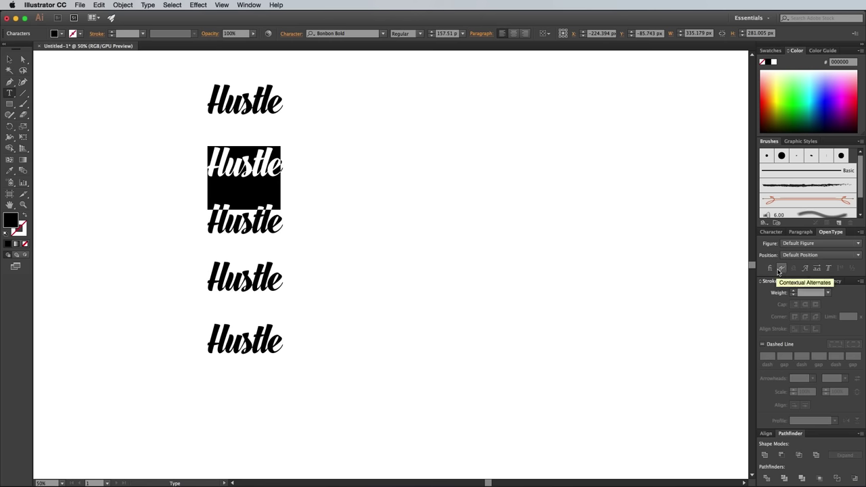
click(781, 269)
click(268, 219)
double_click(245, 219)
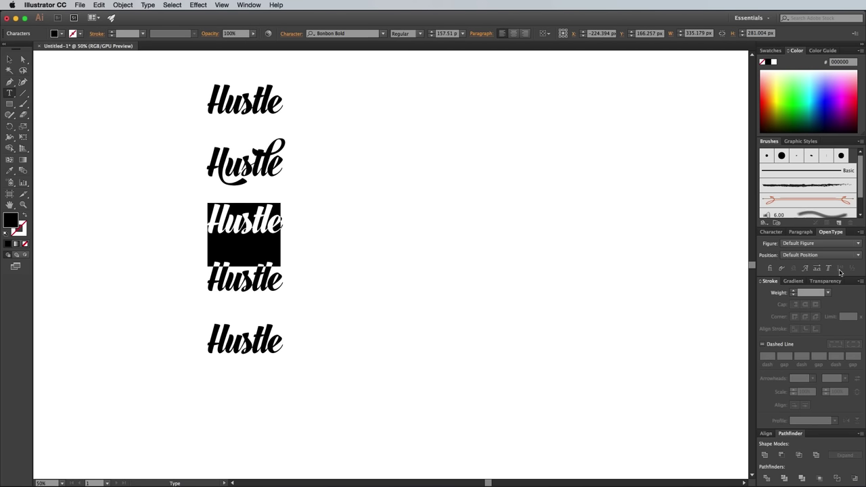
click(804, 268)
click(277, 271)
Apply different alternate glyph sets to the fourth and fifth Hustle copies.
double_click(268, 275)
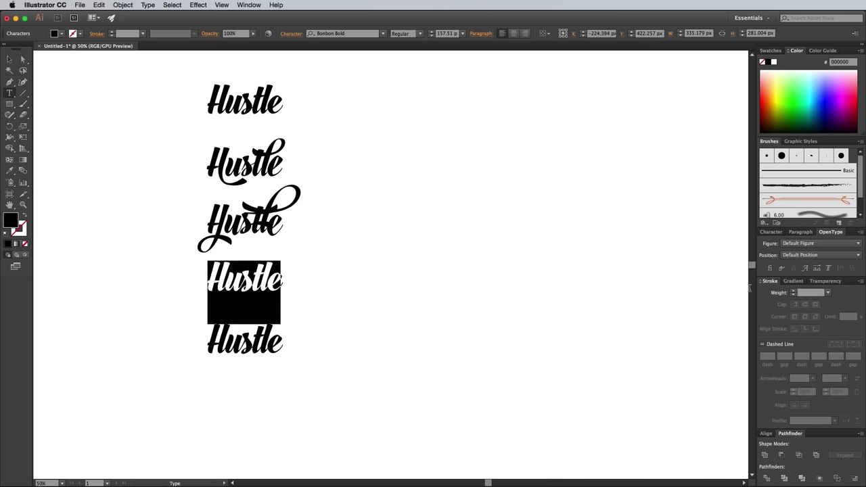
click(817, 269)
click(262, 340)
double_click(238, 340)
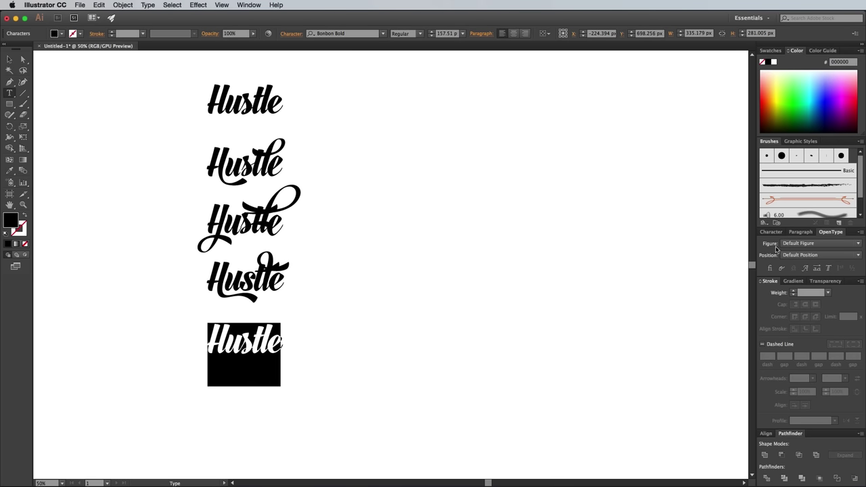
click(827, 269)
key(Escape)
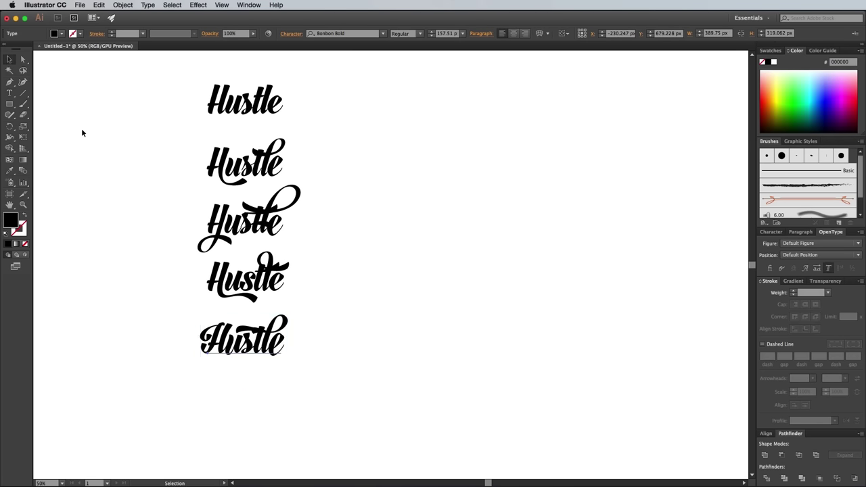
key(ctrl+plus)
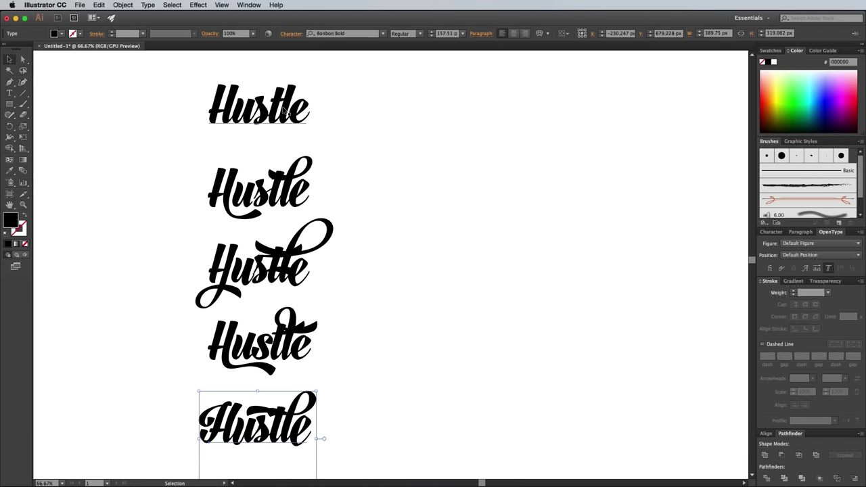
Place an enlarged Hustle copy at right-centre and give its H a long-tailed swash.
mouse_move(297, 95)
mouse_down()
mouse_move(527, 243)
mouse_move(609, 182)
mouse_up()
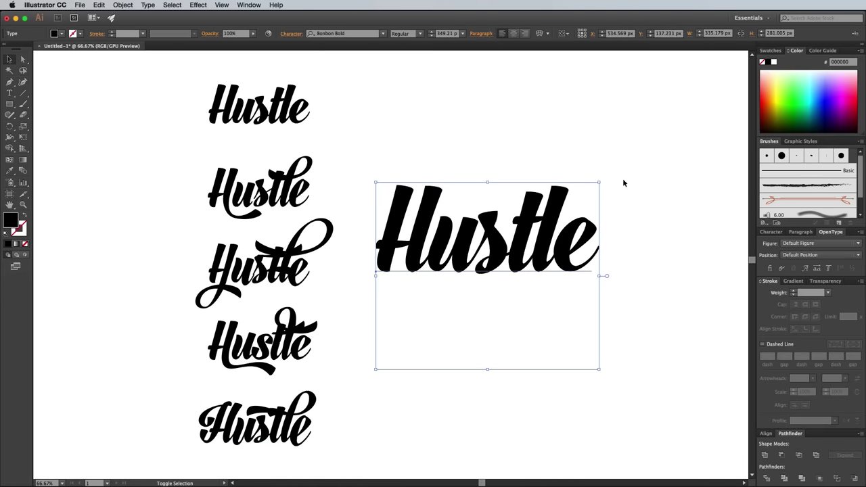
drag(495, 225, 553, 257)
double_click(477, 271)
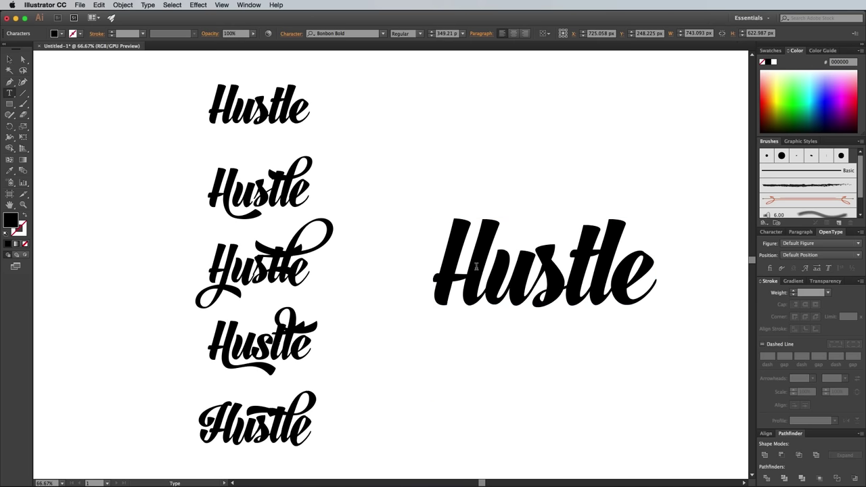
drag(481, 264, 453, 262)
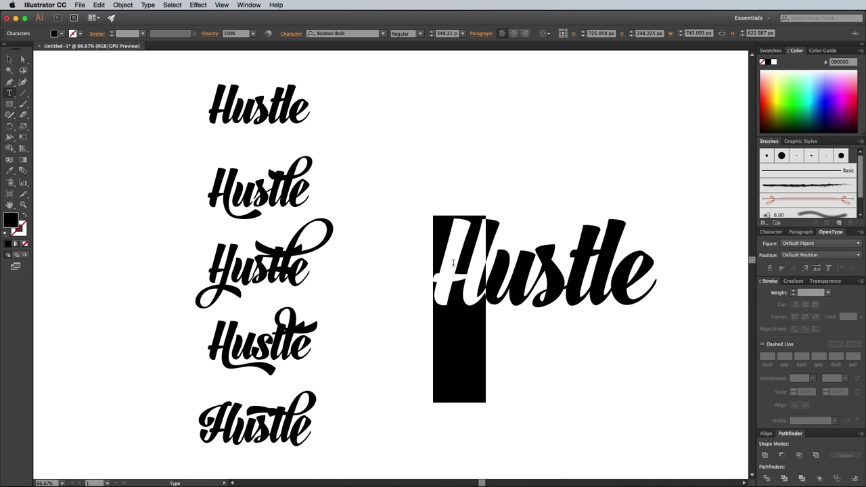
click(816, 268)
click(524, 273)
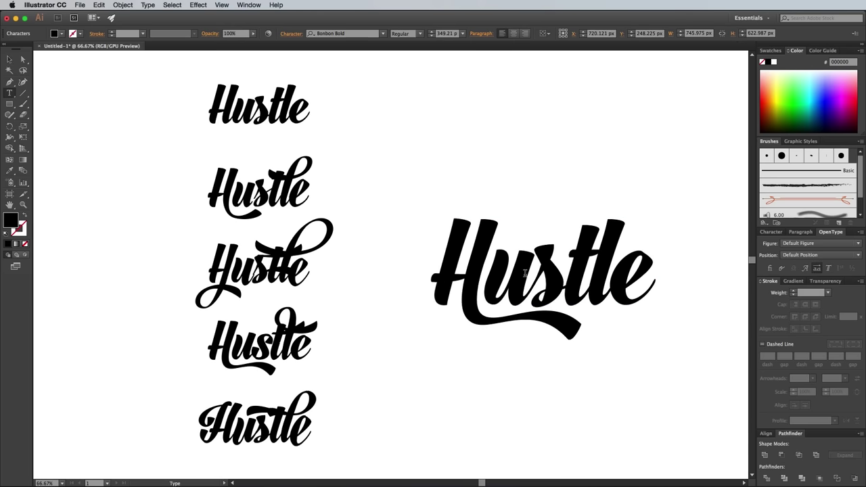
Apply ligatures to the u and alternate glyphs to the s and t.
drag(511, 274, 499, 277)
click(769, 268)
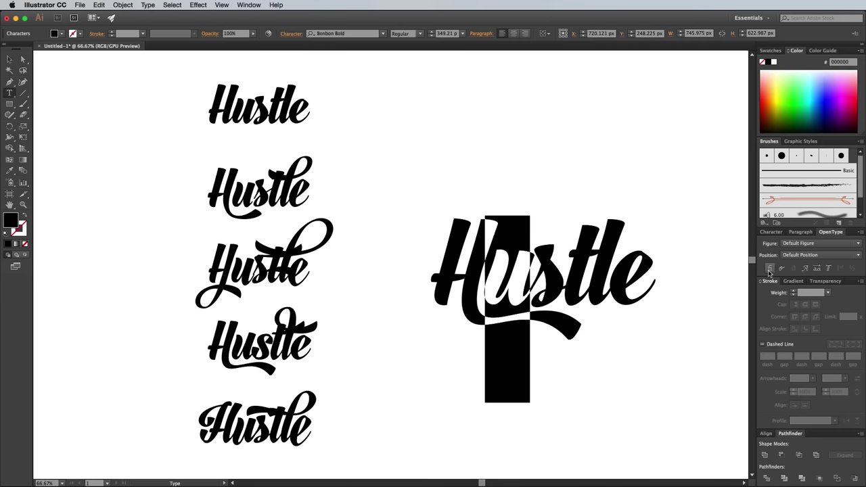
drag(553, 271, 538, 270)
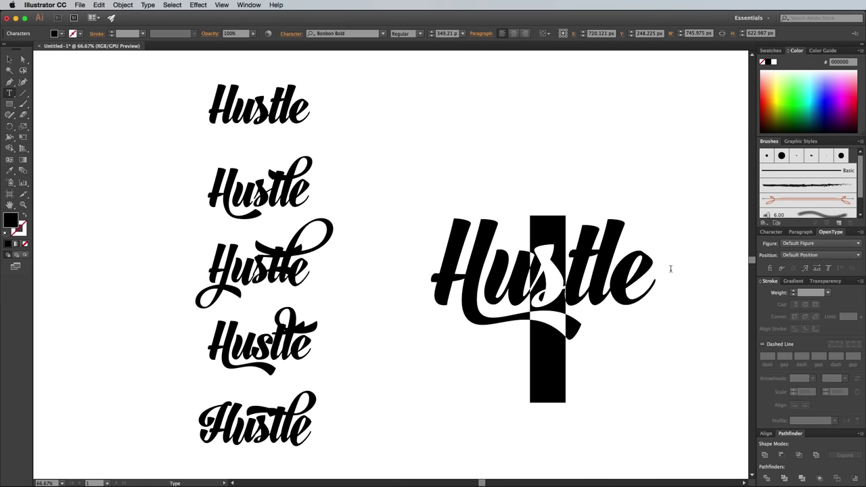
click(781, 268)
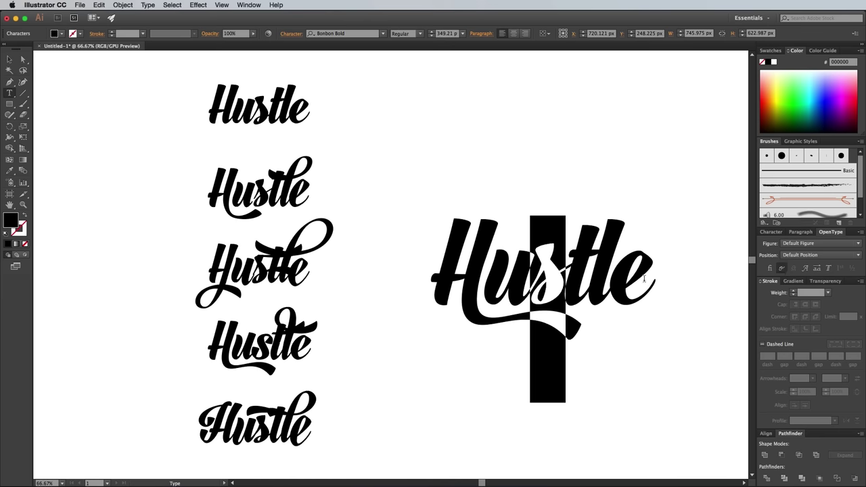
drag(591, 274, 566, 274)
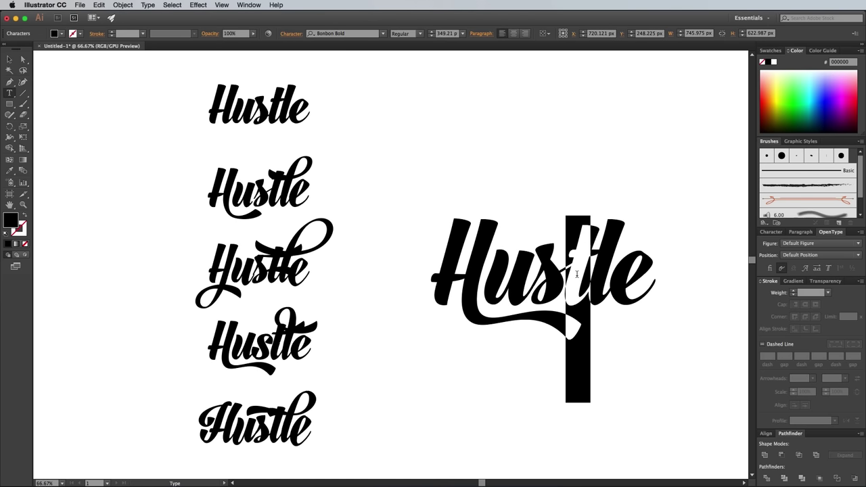
click(780, 269)
Switch the l to its tall looped alternate and exit text editing.
drag(611, 264, 592, 264)
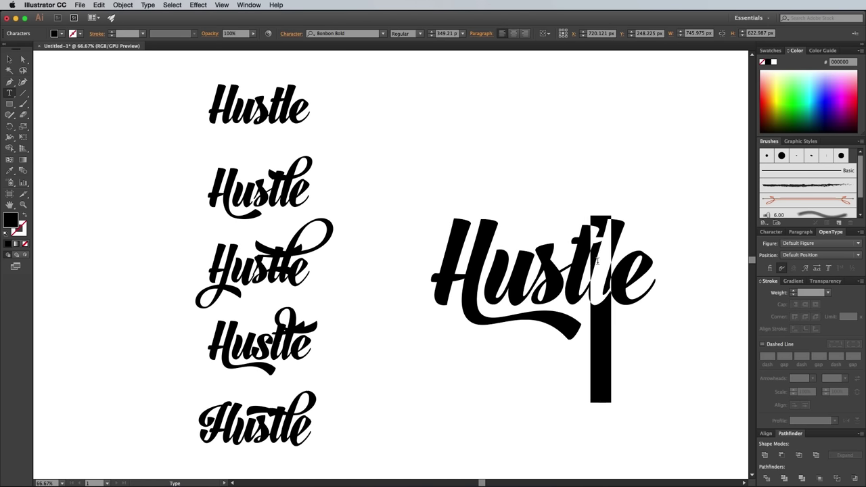
click(826, 267)
drag(652, 279, 625, 278)
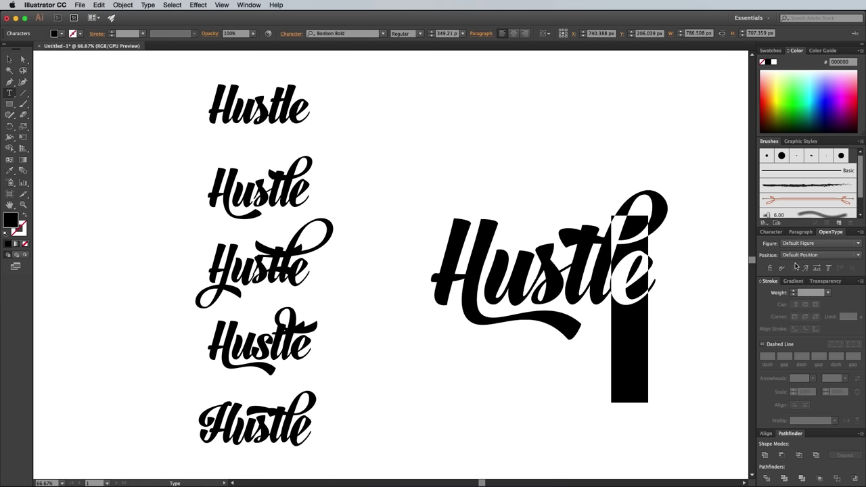
click(771, 274)
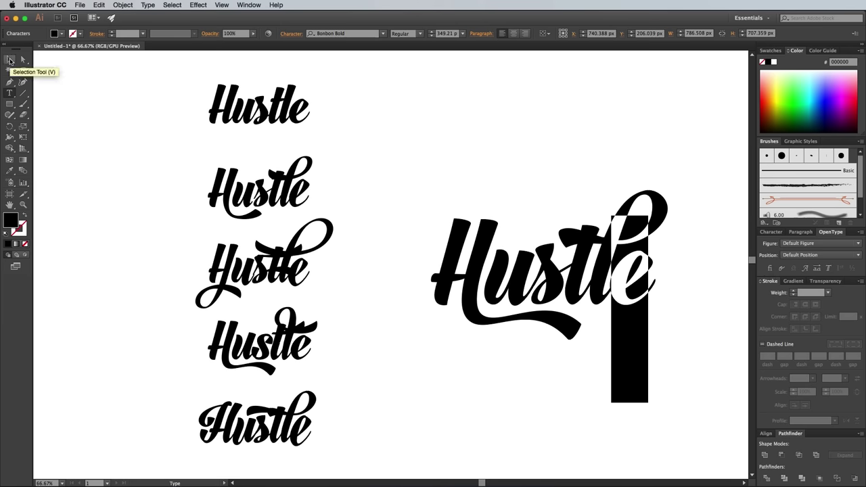
click(8, 59)
click(457, 138)
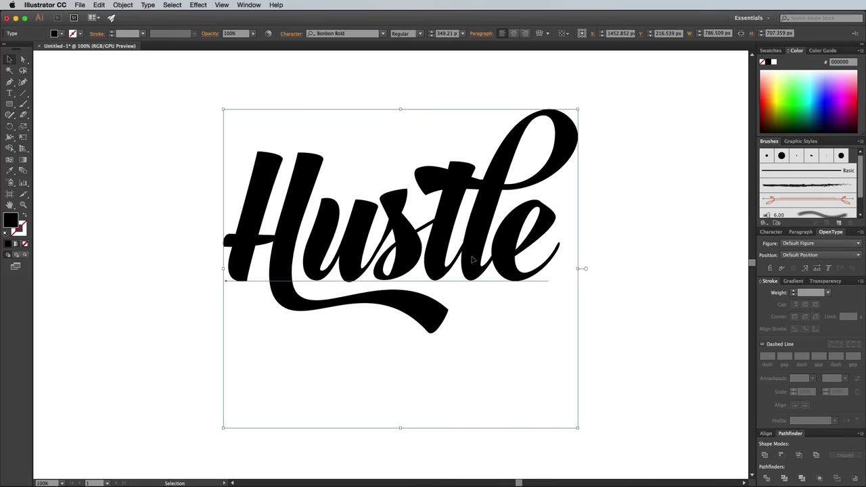
Convert the large Hustle to outlines and unite the letters into one shape.
click(389, 243)
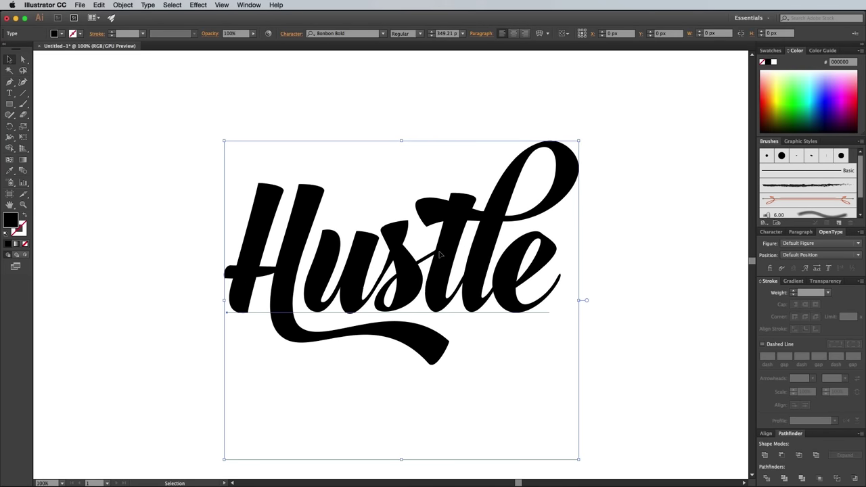
right_click(382, 241)
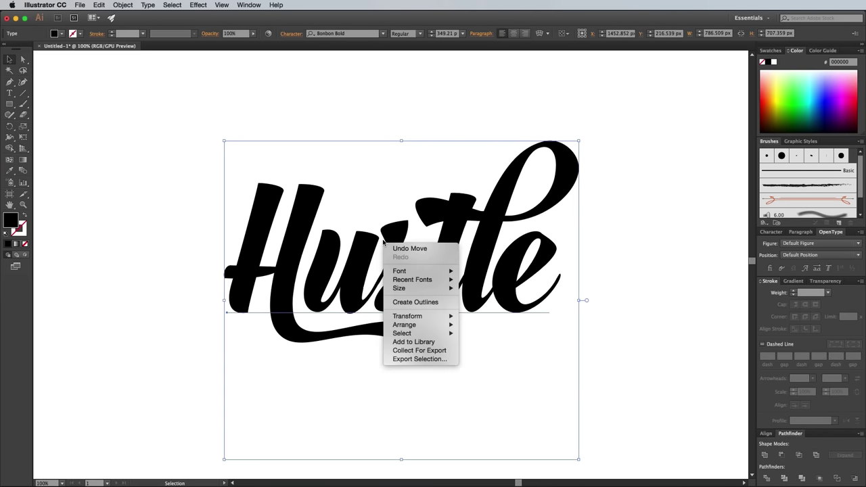
click(414, 301)
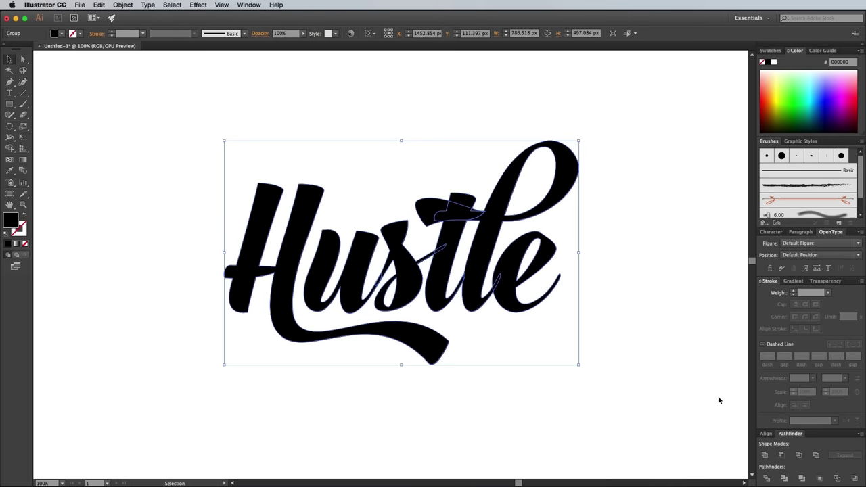
click(763, 457)
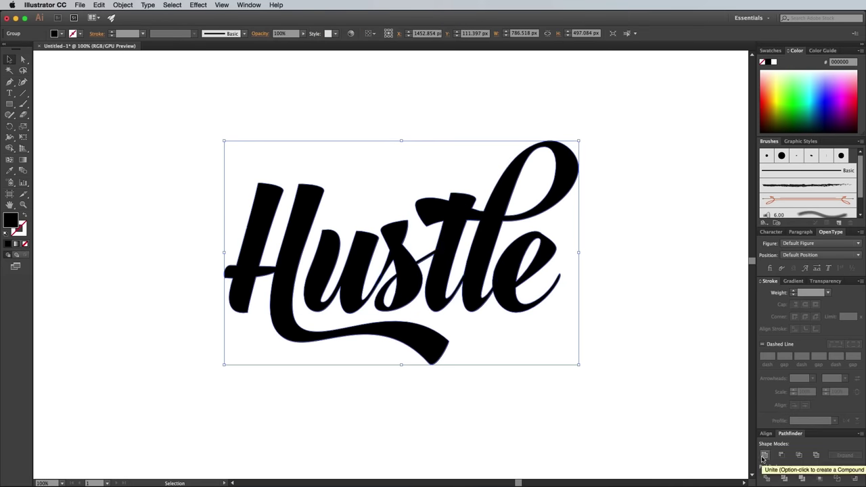
click(649, 315)
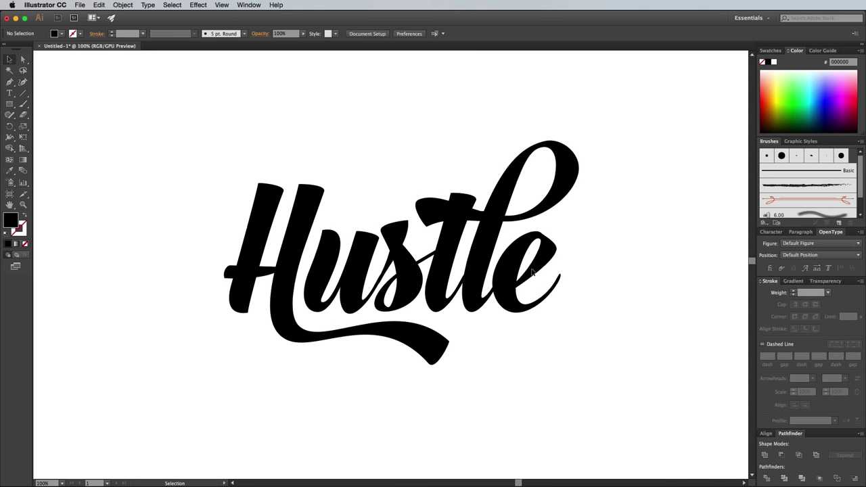
Open Offset Path for the Hustle artwork to add a 10 px offset.
click(463, 223)
click(123, 5)
mouse_move(126, 174)
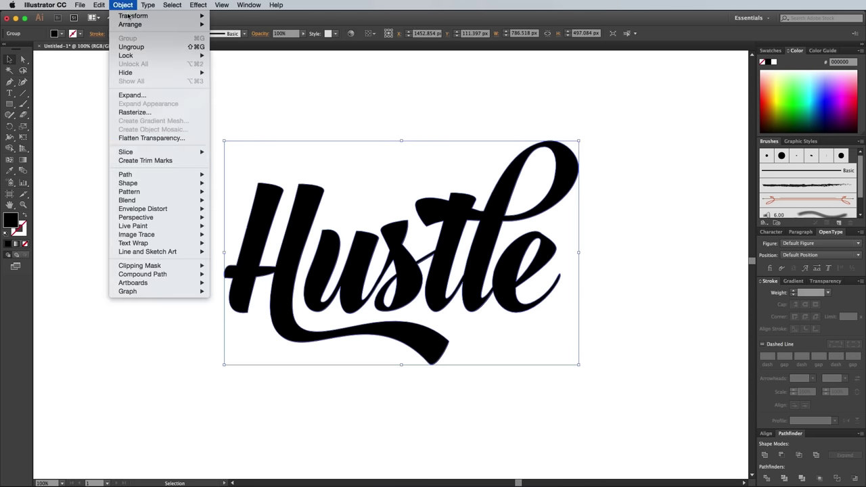
click(241, 204)
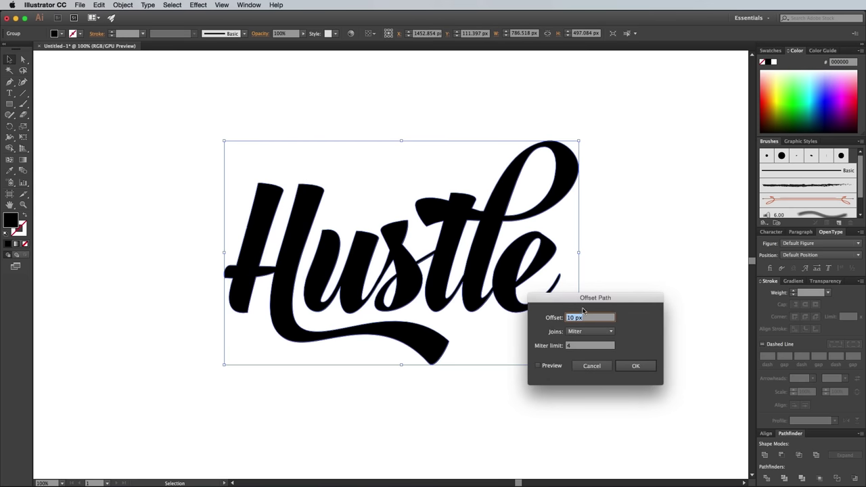
drag(583, 298, 591, 232)
Apply the 10 px offset path, then ungroup the lettering shapes.
click(643, 296)
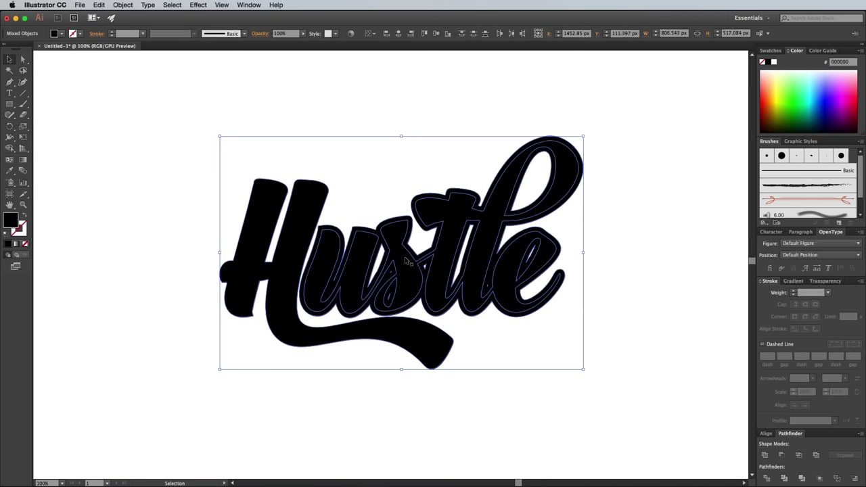
key(ctrl+g)
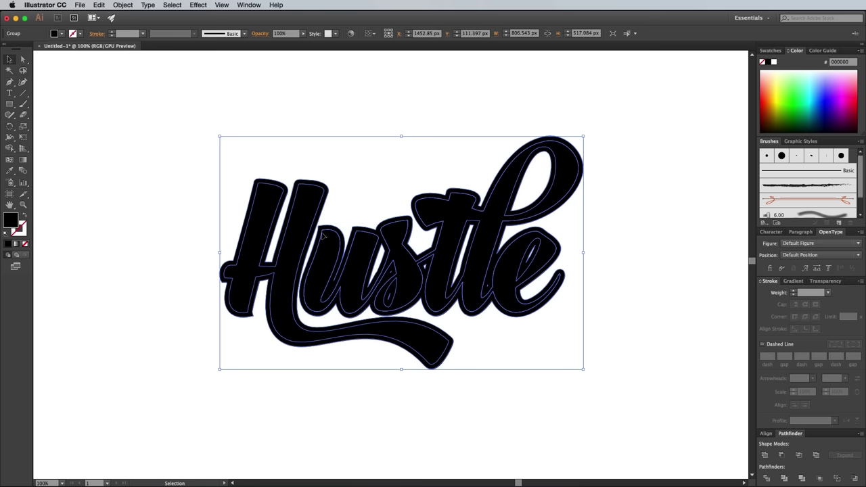
right_click(323, 257)
click(346, 289)
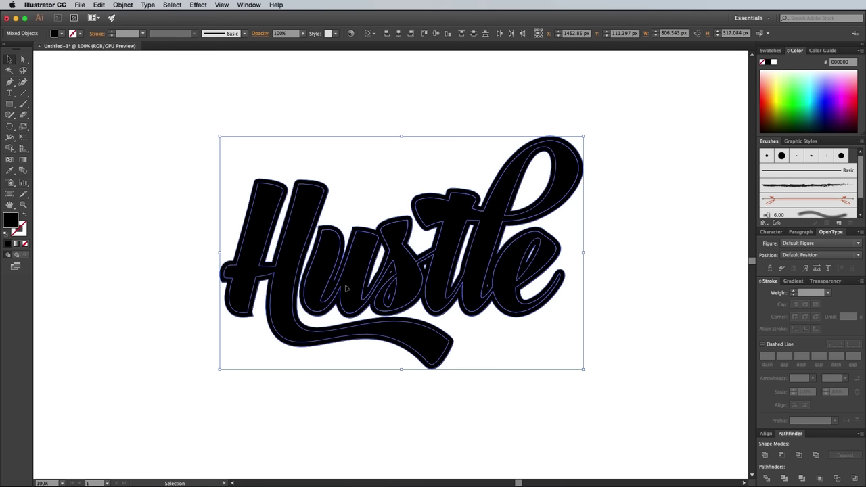
Fill the offset shapes white, unite them, and group with the outer outline.
click(203, 193)
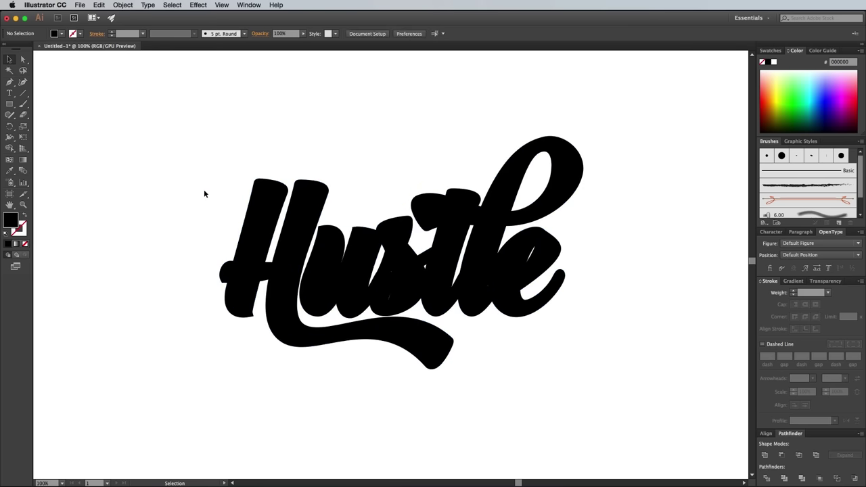
click(265, 215)
shift+click(325, 250)
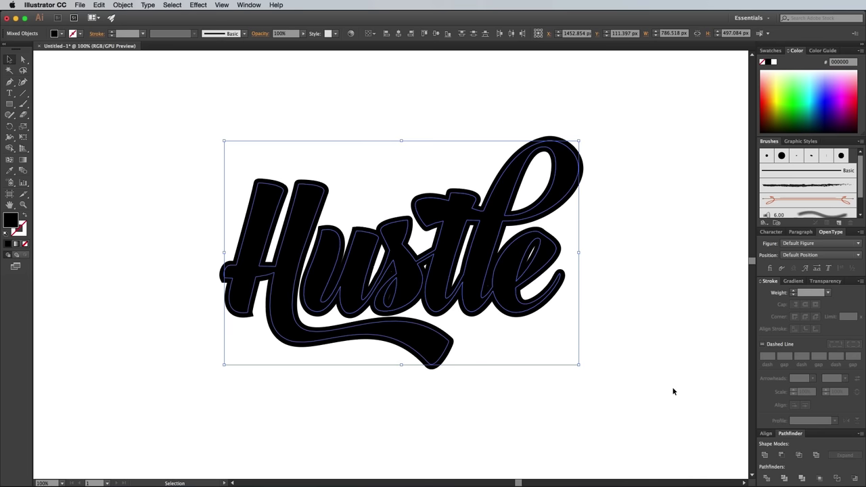
click(774, 62)
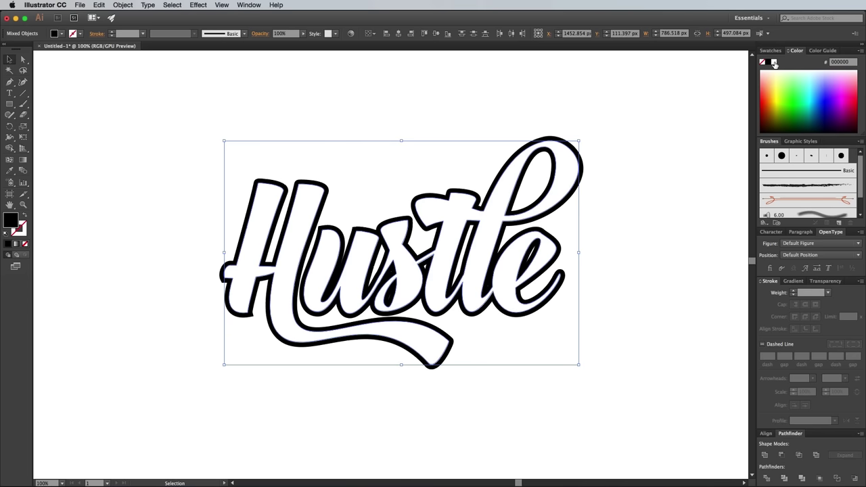
click(764, 455)
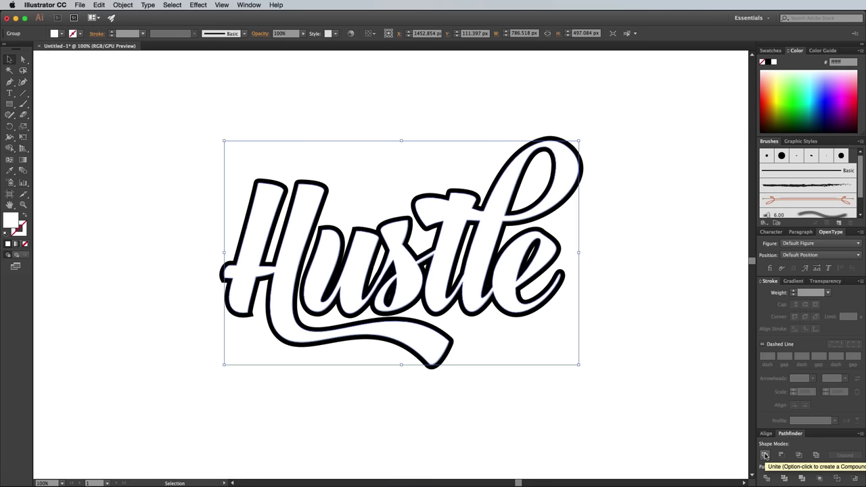
shift+click(492, 193)
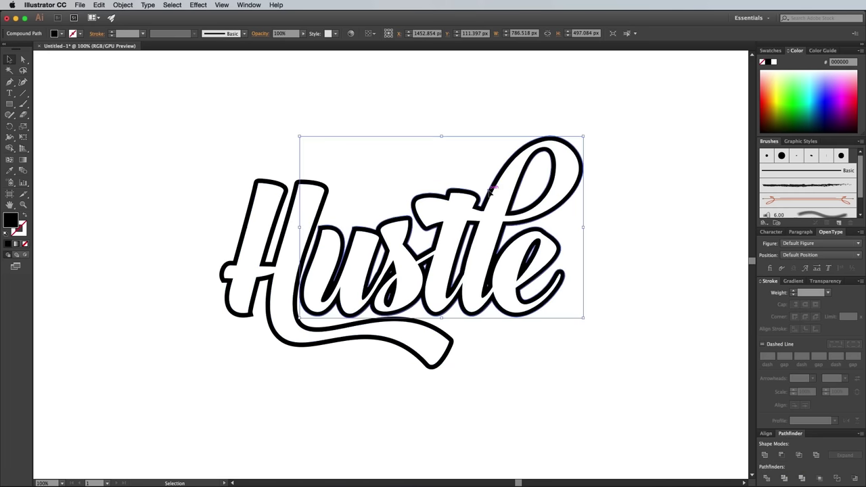
shift+click(338, 188)
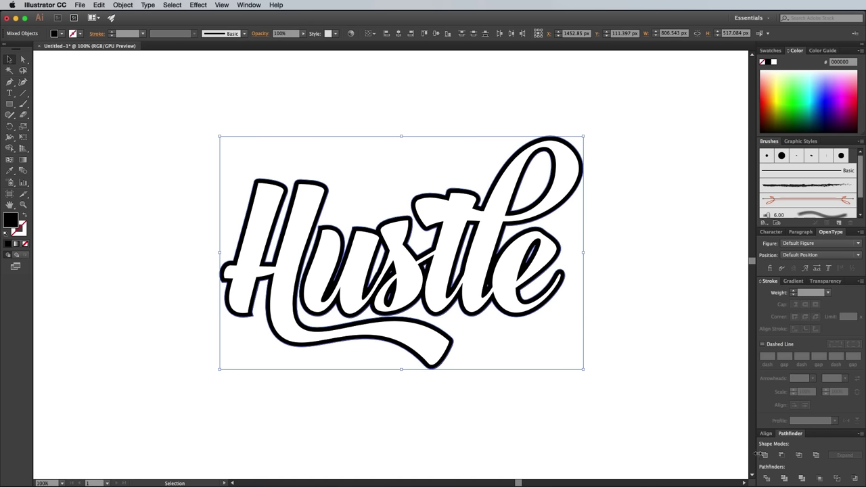
key(ctrl+g)
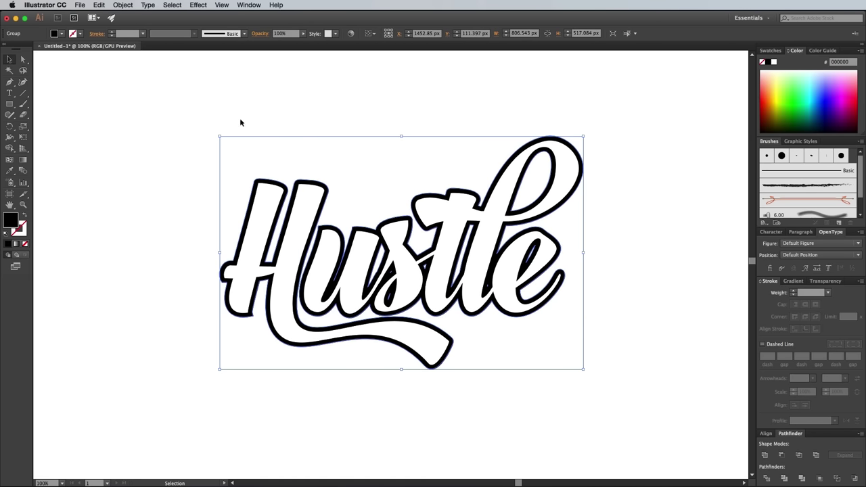
Paste a copy of the lettering behind, nudged down and right, and select both.
click(104, 6)
click(107, 46)
click(101, 5)
click(128, 72)
key(shift+Down)
key(shift+Down)
key(shift+Down)
key(shift+Down)
key(shift+Down)
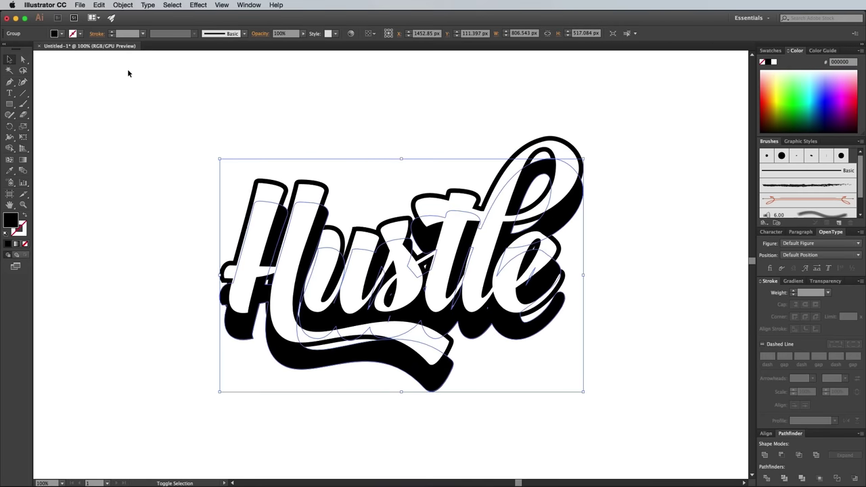
key(shift+Right)
key(shift+Right)
key(shift+Right)
key(shift+Right)
key(shift+Right)
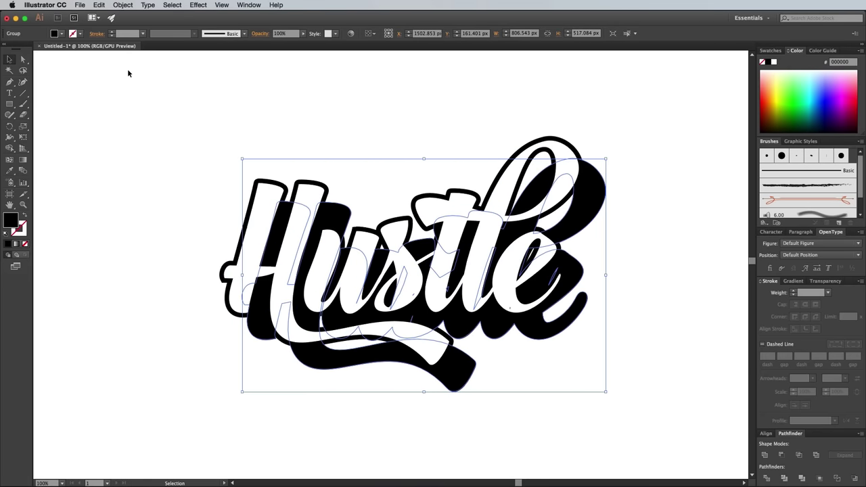
shift+click(270, 181)
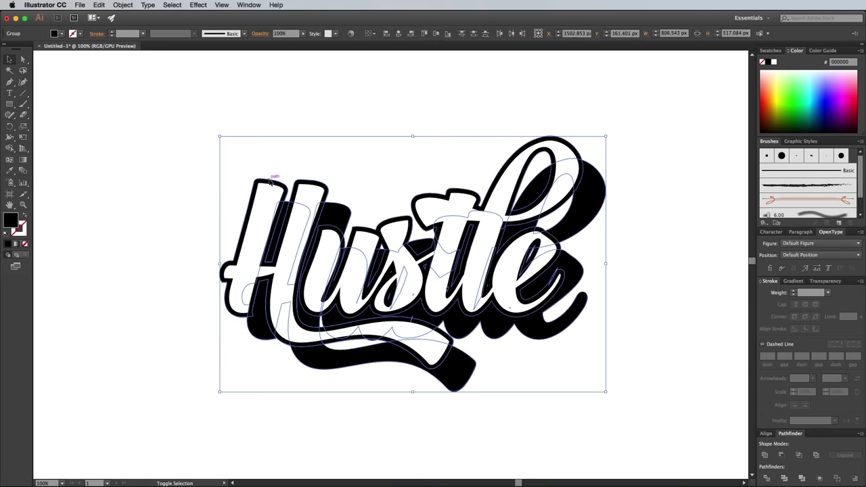
Blend the two lettering copies using 50 specified steps.
click(121, 5)
click(214, 203)
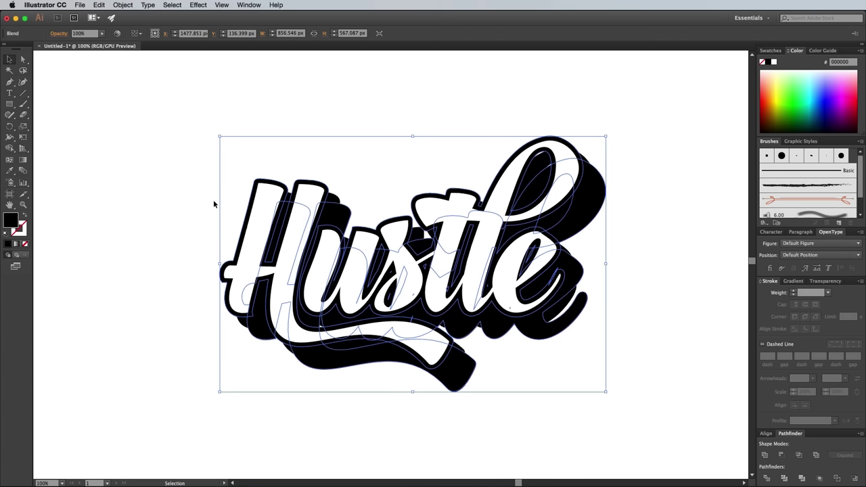
click(122, 5)
mouse_move(128, 200)
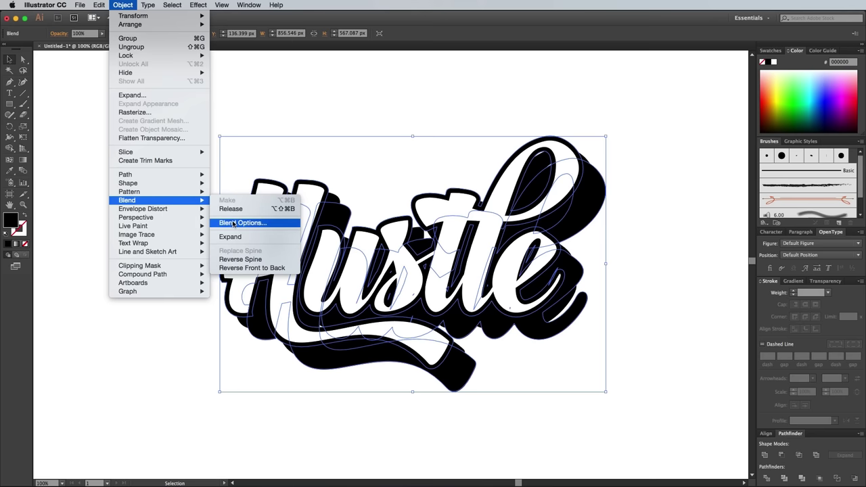
click(230, 223)
click(615, 280)
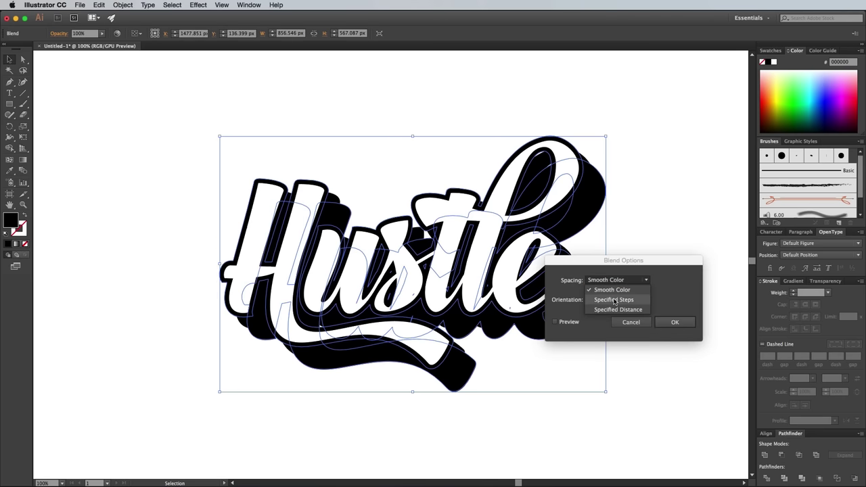
click(612, 299)
click(567, 323)
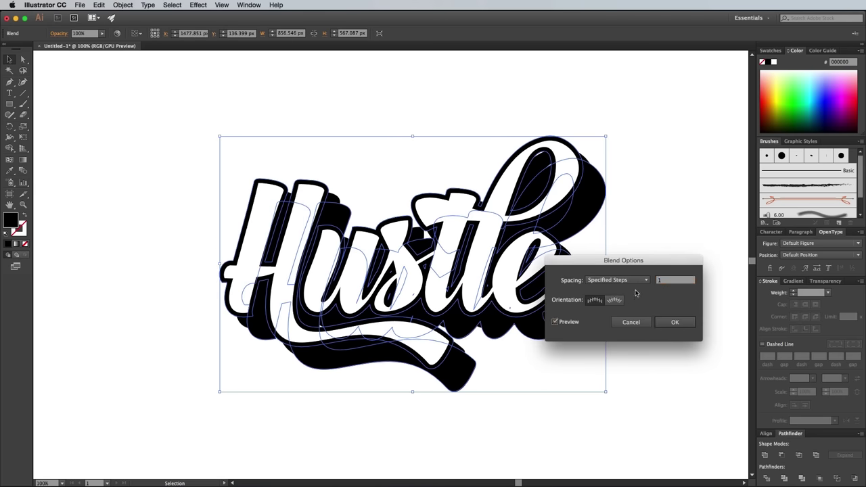
click(670, 280)
text(50)
key(Tab)
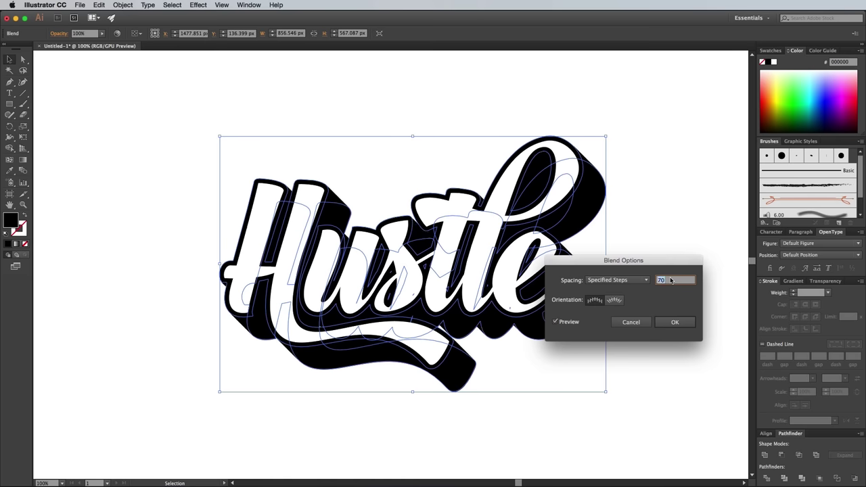
click(676, 321)
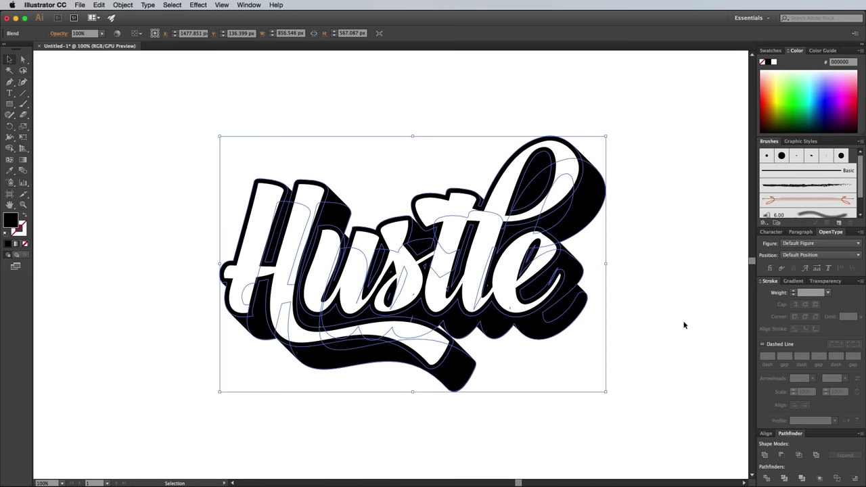
Expand the blend and unite the shadow steps into one shape.
click(124, 6)
click(131, 94)
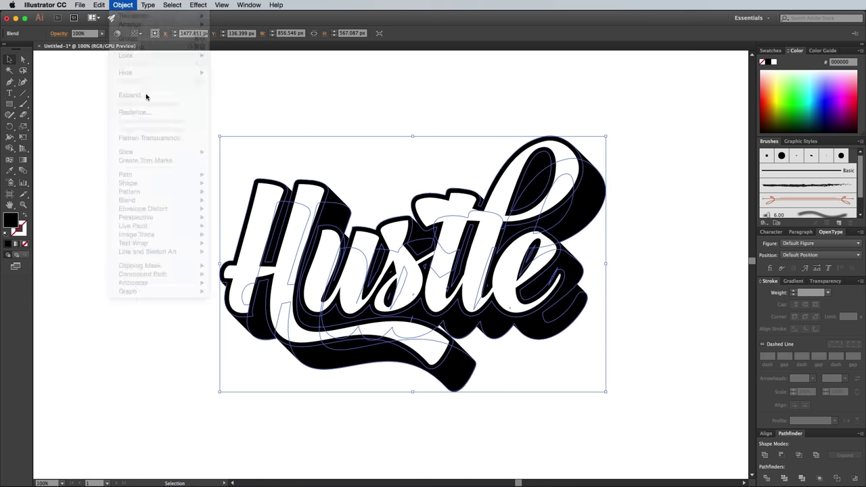
click(528, 367)
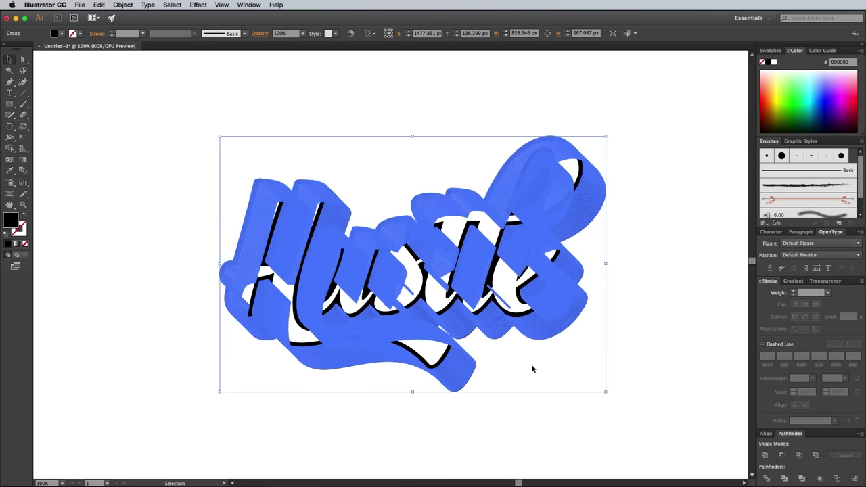
click(765, 455)
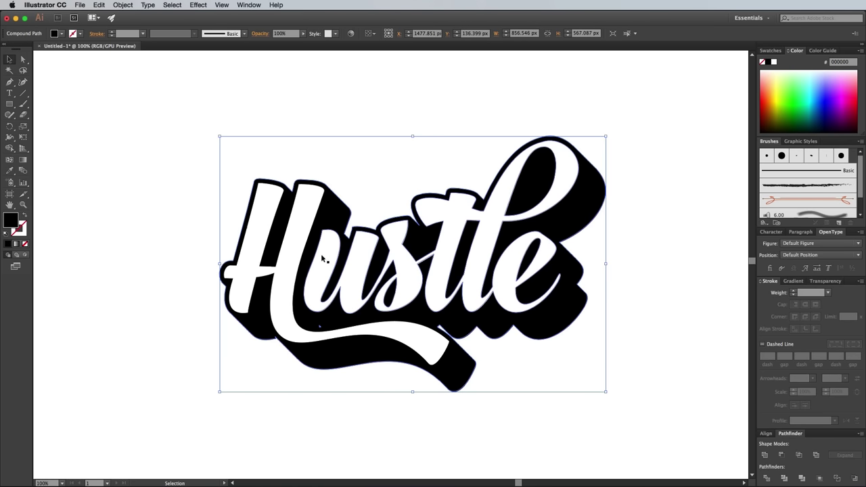
Paste a copy behind the white letters, nudge it right, and fill it pink #ff2468.
click(304, 240)
click(99, 6)
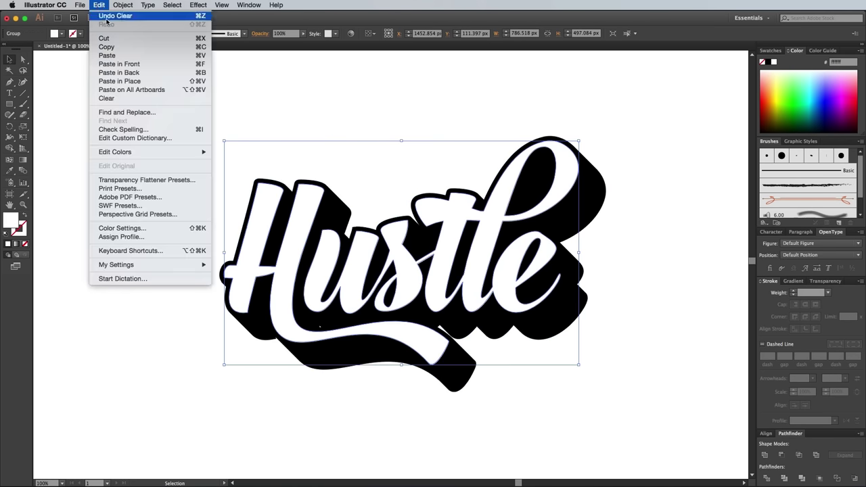
click(101, 6)
click(121, 73)
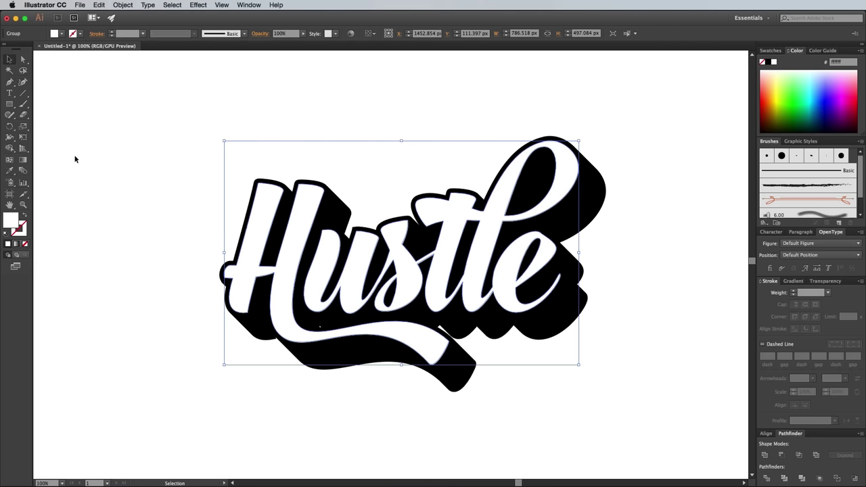
key(shift+Right)
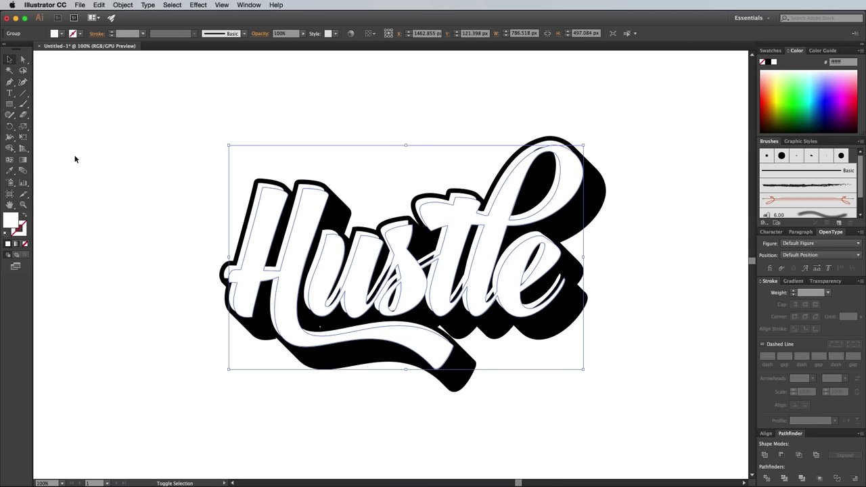
double_click(16, 217)
text(ff2468)
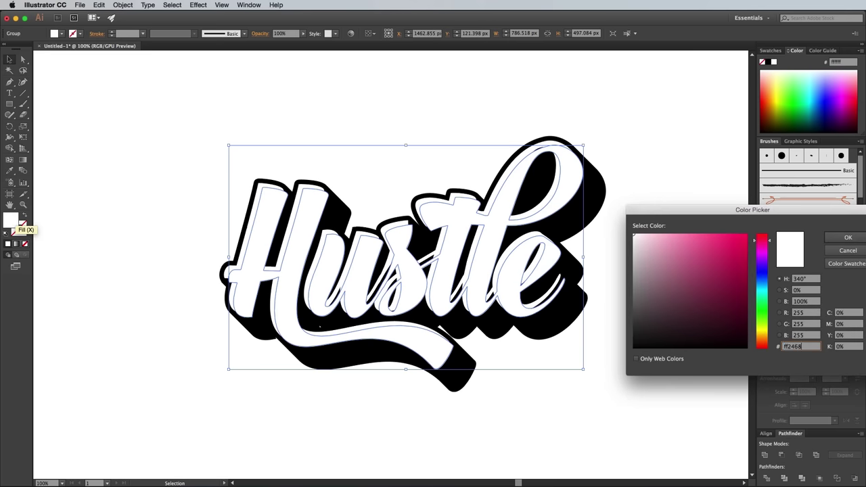
key(Return)
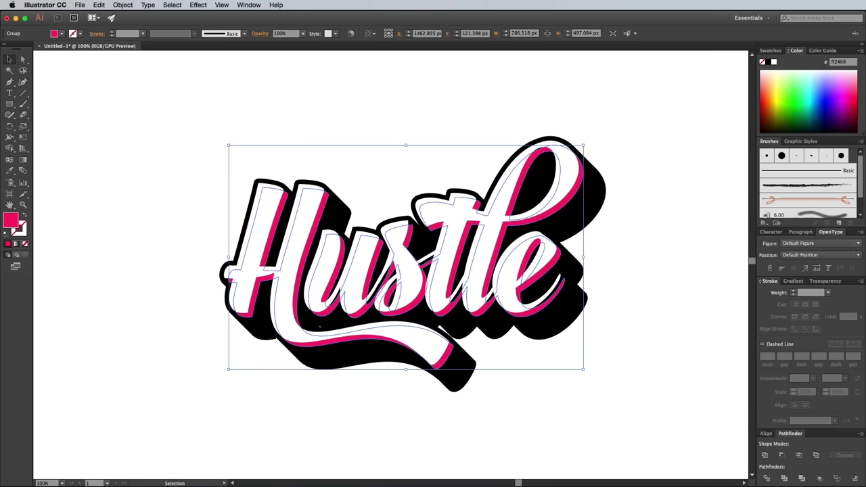
Give the white lettering a black 8 pt outside stroke with round joins.
click(255, 227)
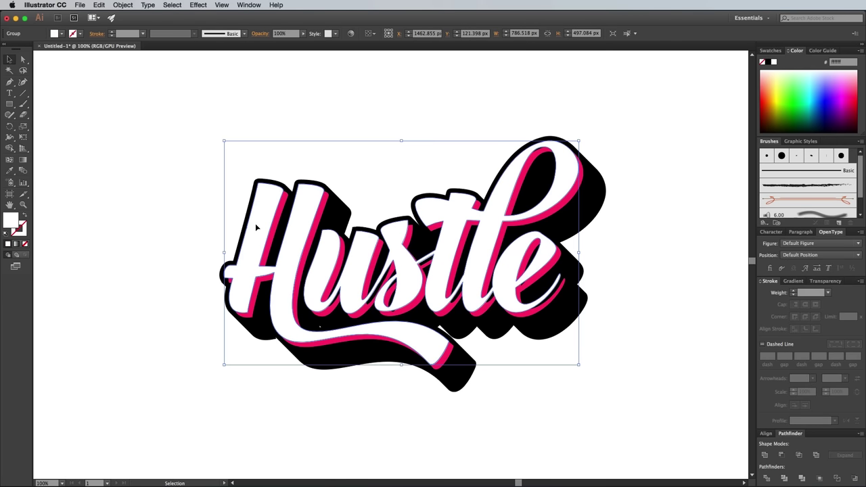
key(x)
click(767, 61)
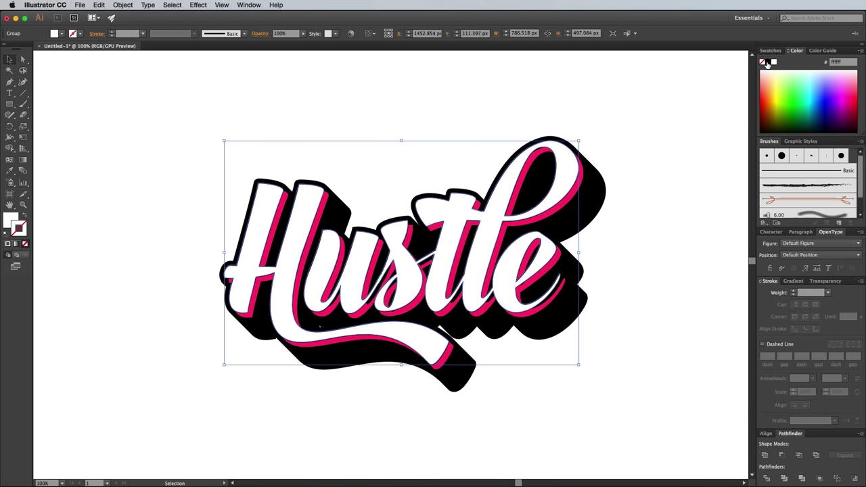
click(815, 329)
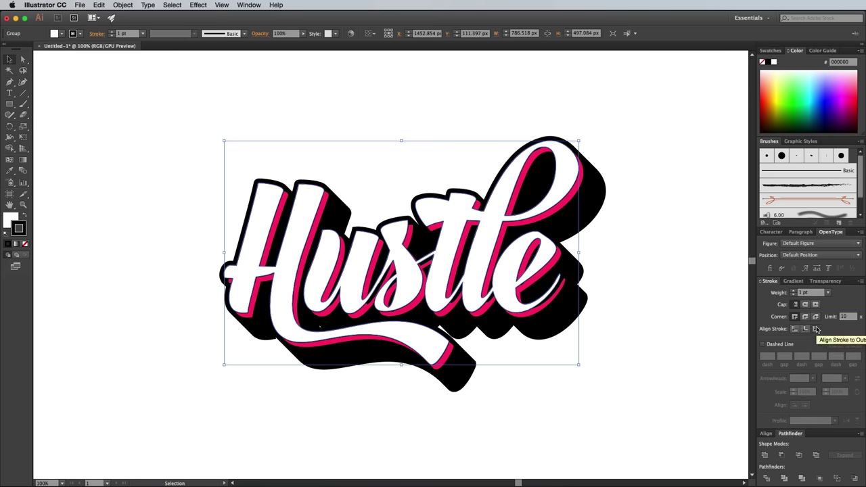
click(796, 290)
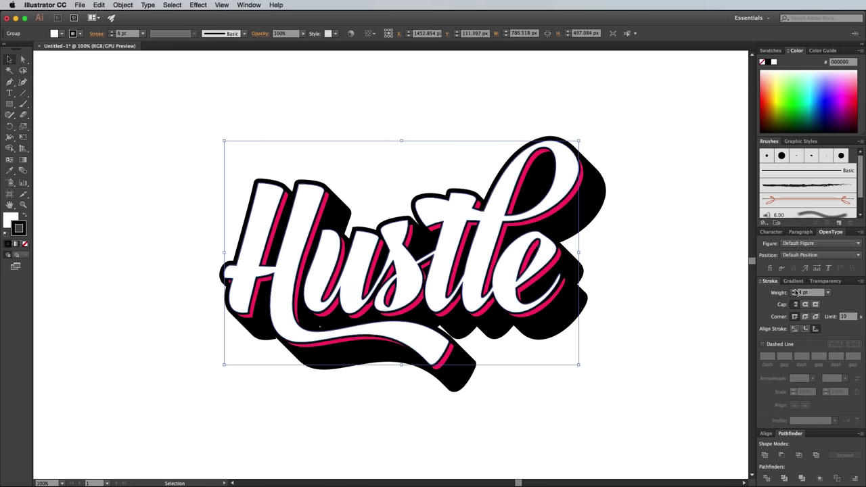
click(795, 290)
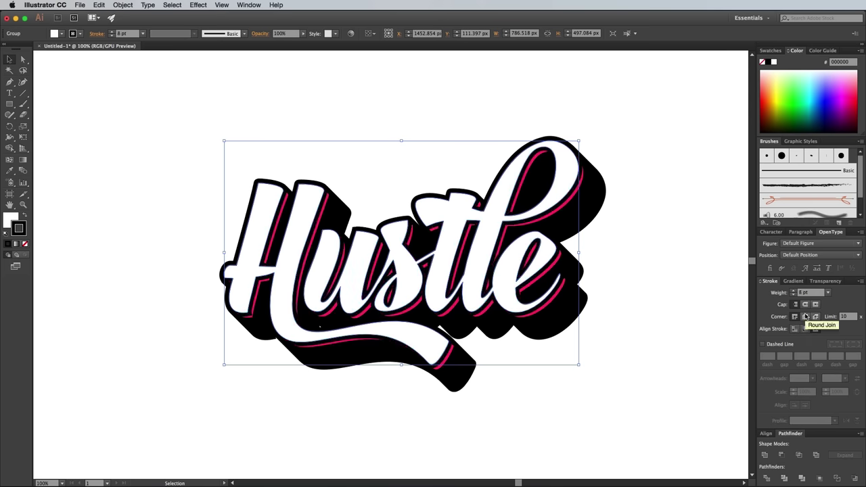
click(804, 317)
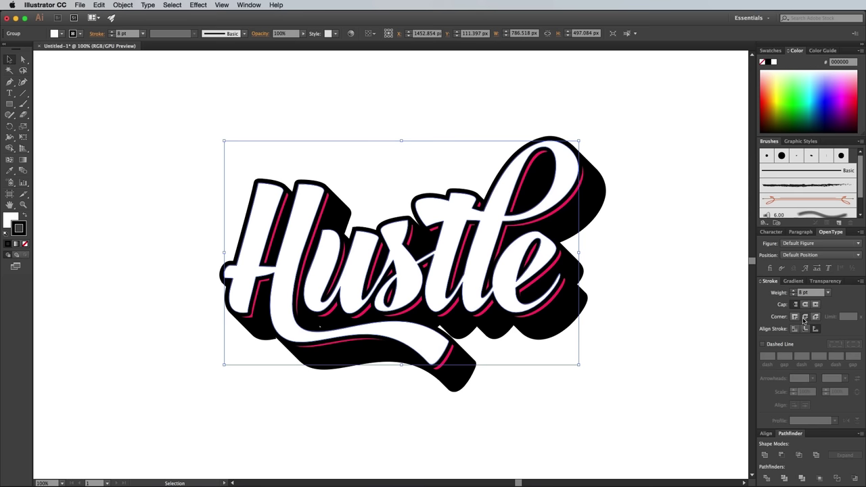
click(637, 278)
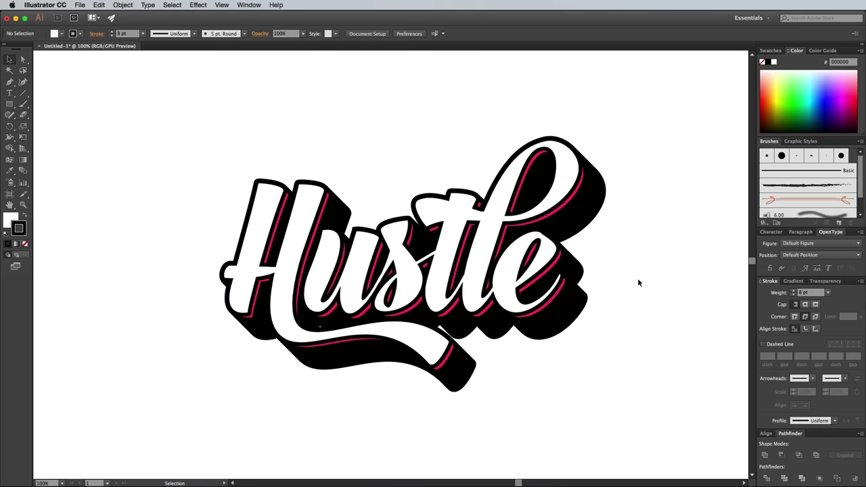
With black fill and no stroke, draw a tapered Pen sliver along the H crossbar.
key(super+equal)
key(super+equal)
key(super+equal)
scroll(638, 280, left, 10)
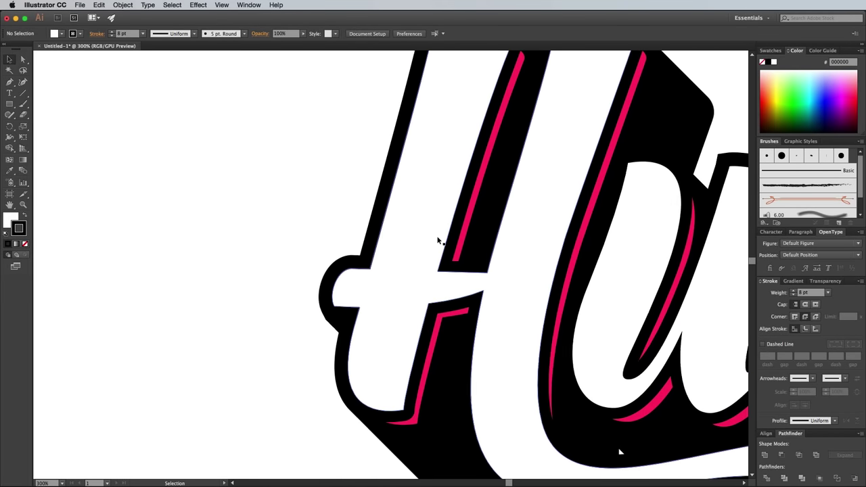
click(10, 82)
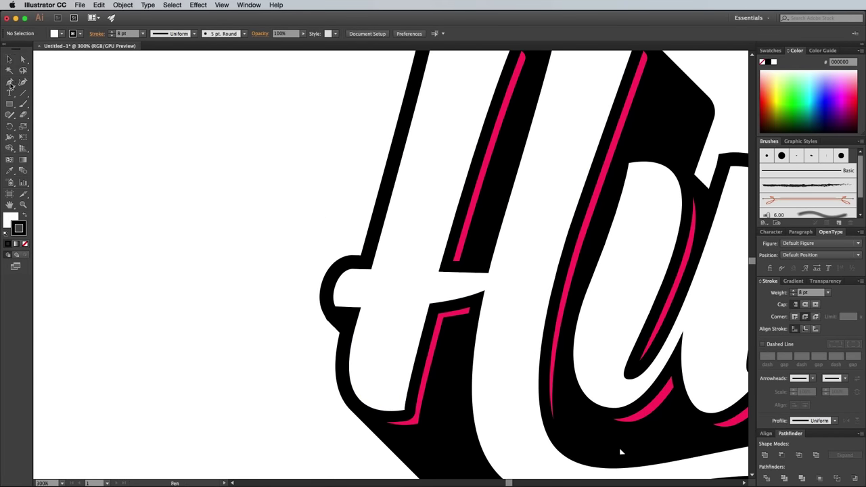
click(23, 218)
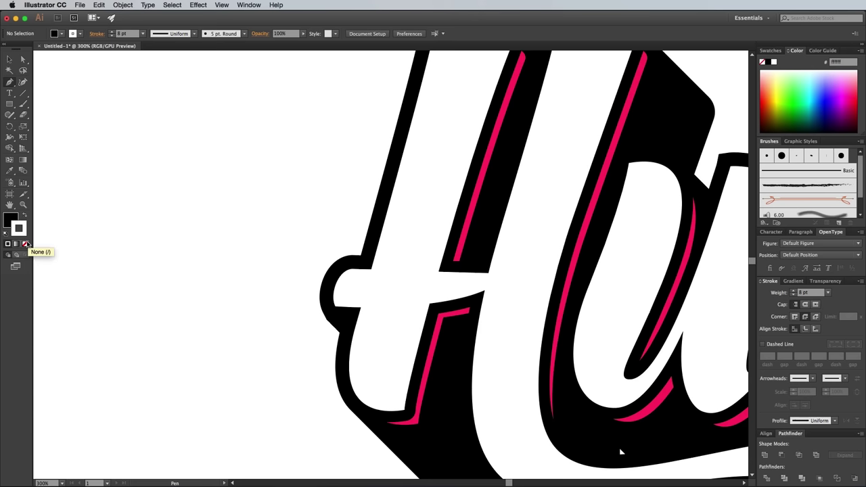
click(25, 244)
click(10, 218)
click(370, 269)
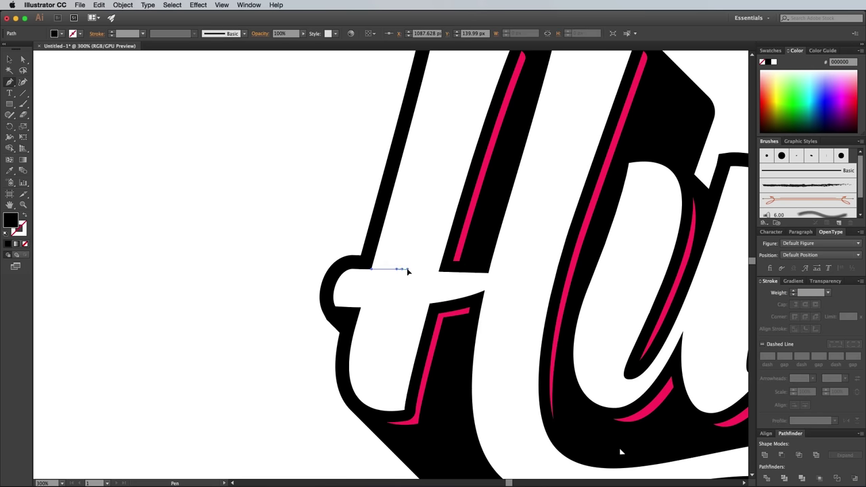
click(408, 270)
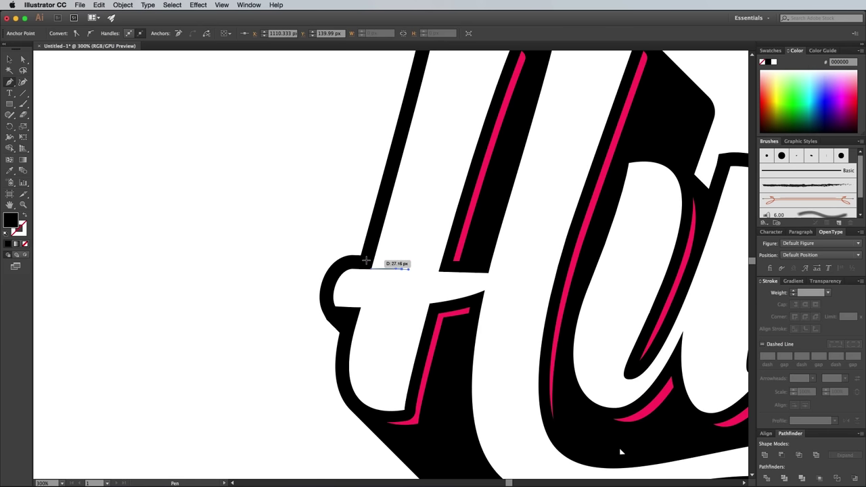
drag(367, 260, 369, 267)
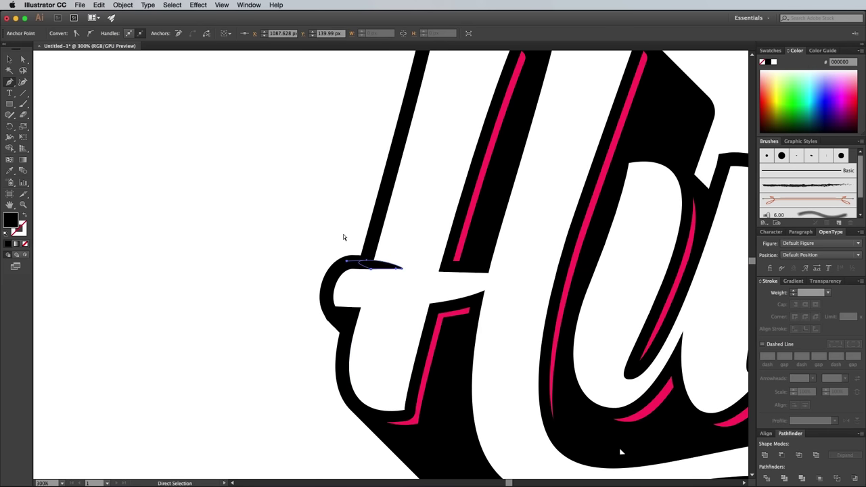
super+click(343, 236)
Draw two curved black slivers at the junction of the u and s.
key(super+1)
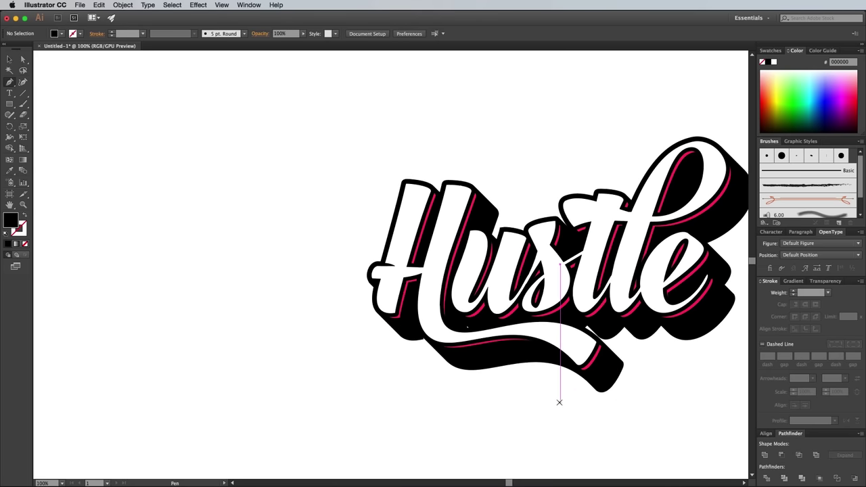
drag(544, 282, 449, 282)
key(super+plus)
key(super+plus)
key(super+plus)
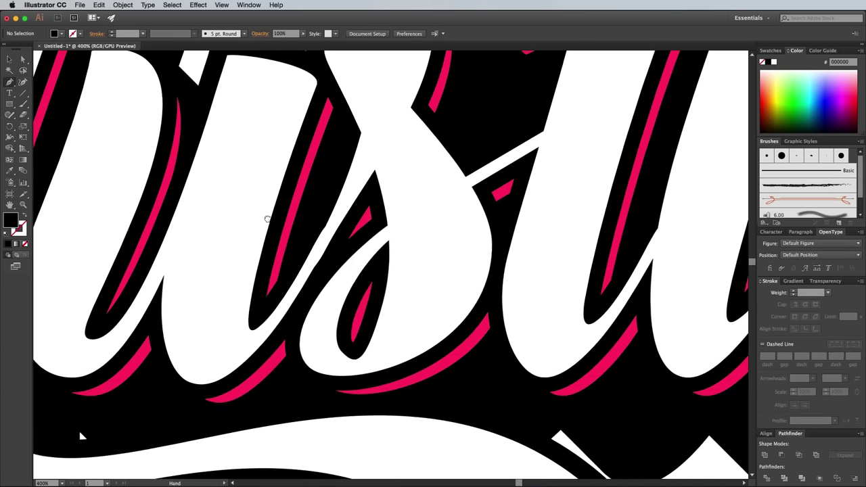
click(389, 238)
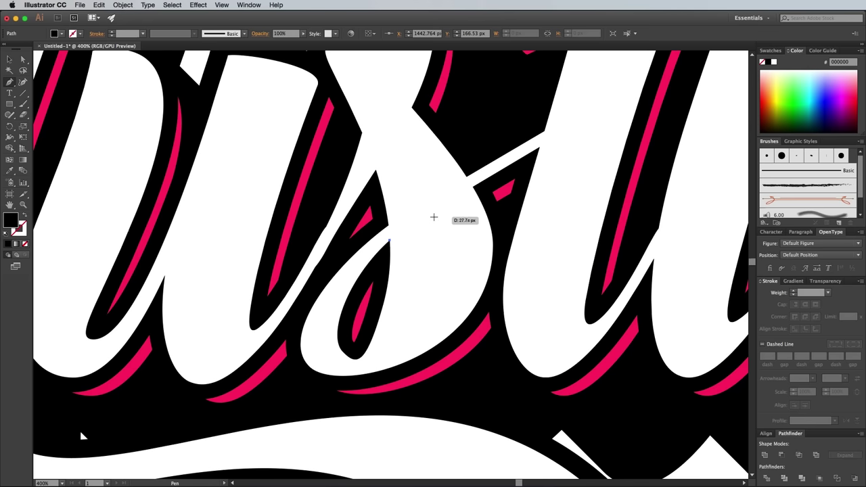
drag(434, 217, 447, 208)
drag(389, 239, 374, 275)
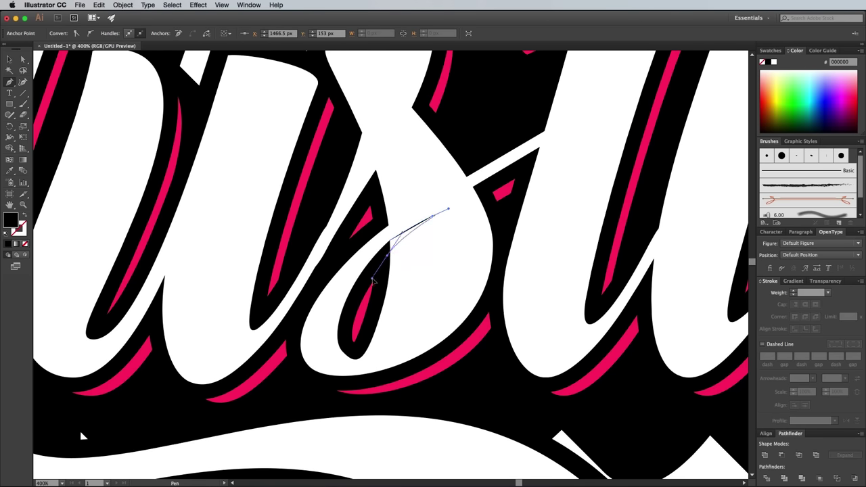
super+click(409, 440)
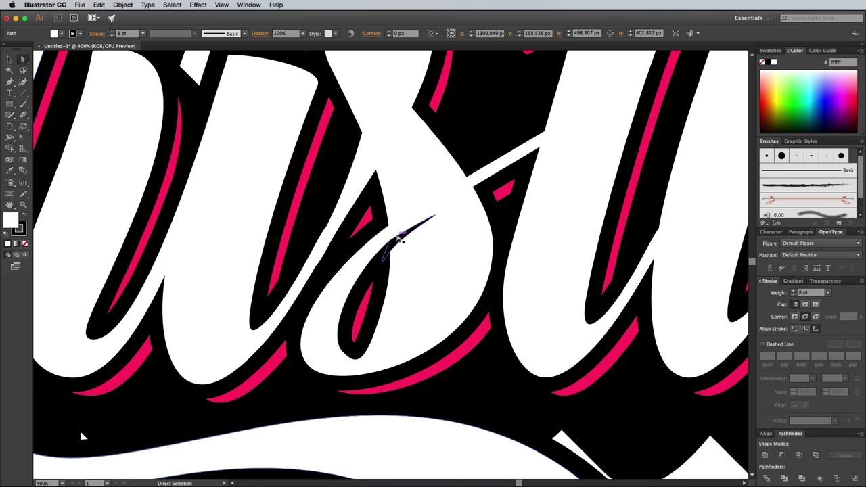
click(387, 251)
drag(409, 224, 448, 210)
super+click(81, 436)
super+click(396, 441)
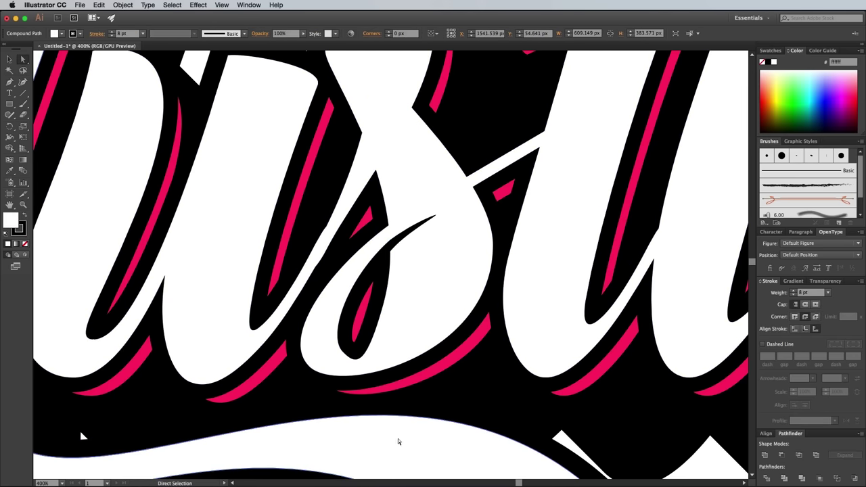
Draw a curved black sliver along the t join, then deselect it.
key(super+minus)
key(super+minus)
key(super+minus)
key(super+plus)
key(super+plus)
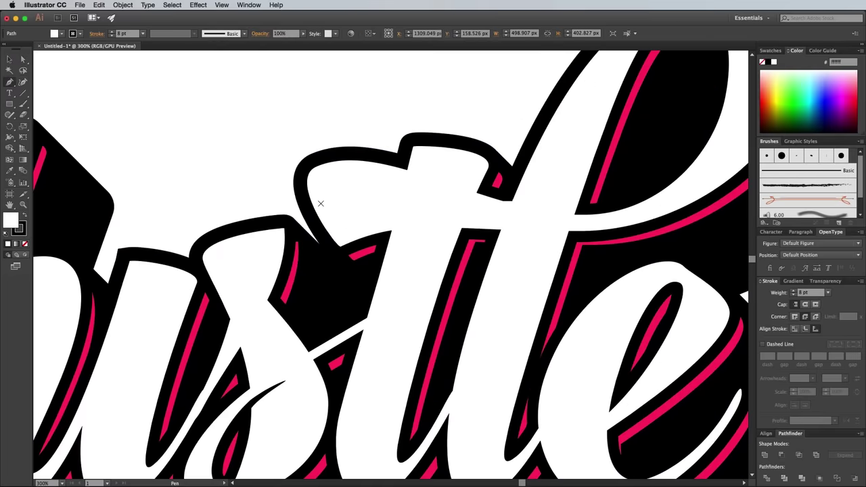
key(p)
click(392, 229)
drag(429, 228, 449, 228)
scroll(396, 238, down, 2)
scroll(397, 238, left, 2)
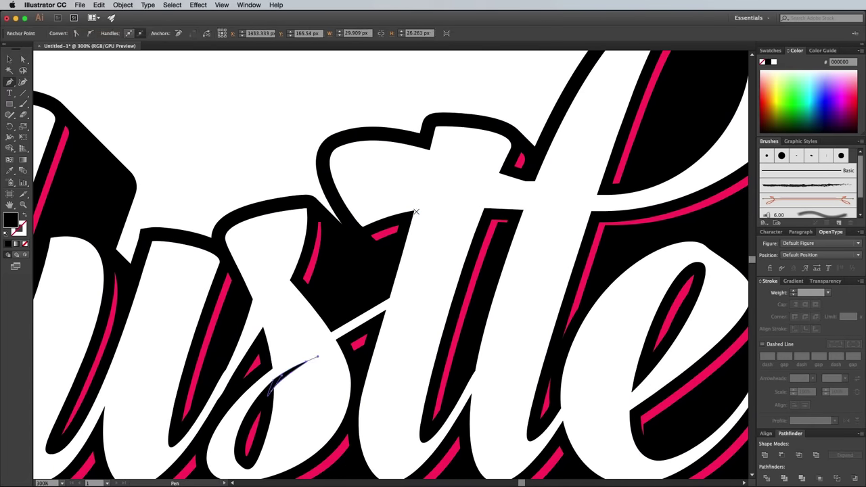
scroll(295, 240, right, 3)
scroll(295, 241, up, 1)
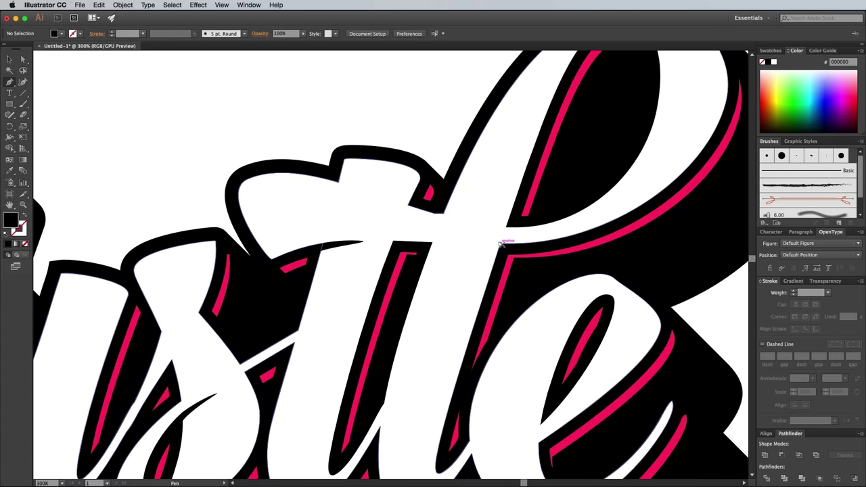
drag(460, 243, 503, 252)
key(super+shift+a)
key(super+minus)
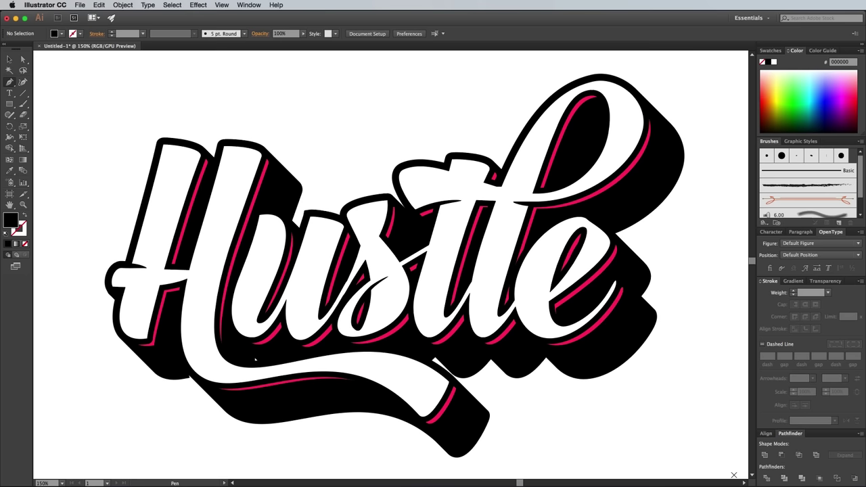
Draw a small circle above the lettering and fill it with cyan.
drag(336, 94, 363, 304)
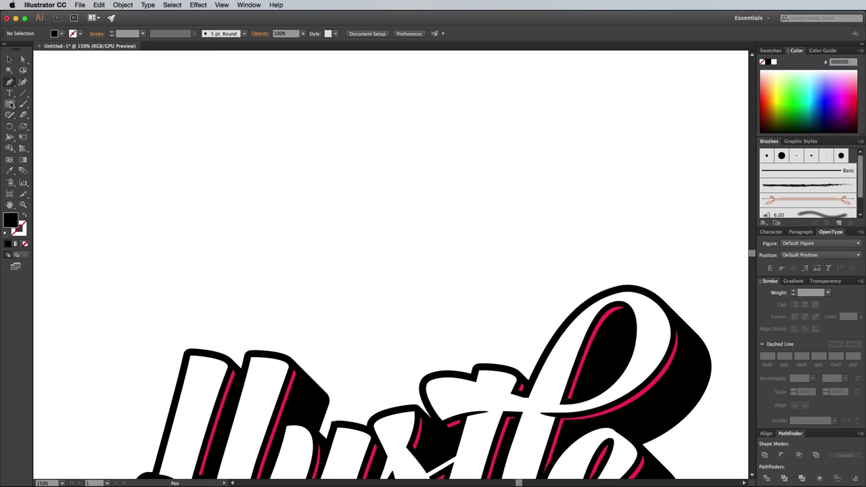
drag(10, 104, 41, 126)
drag(380, 222, 388, 233)
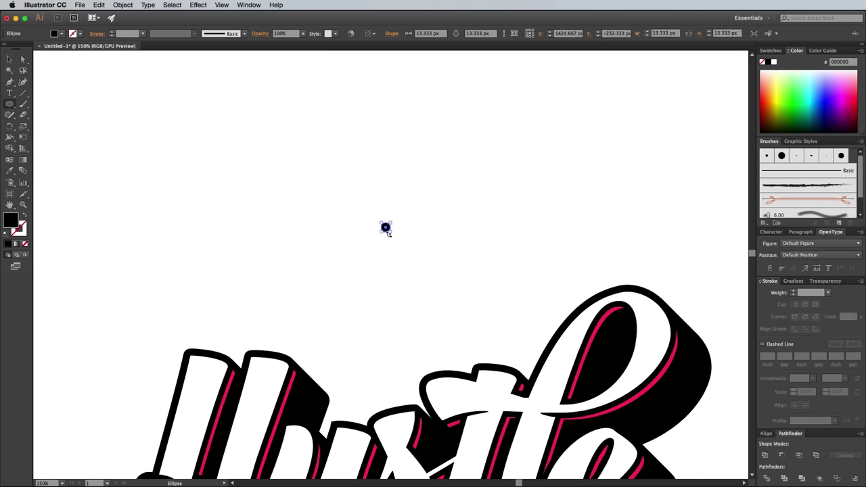
double_click(14, 222)
text(86f8ff)
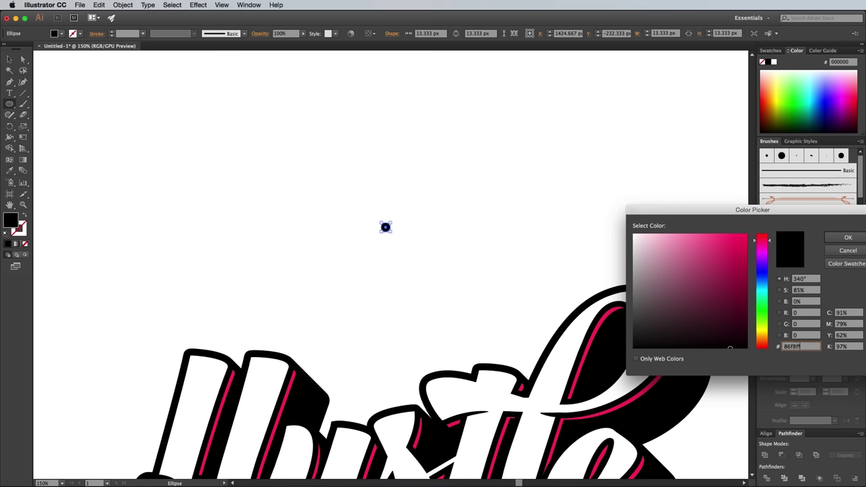
key(Return)
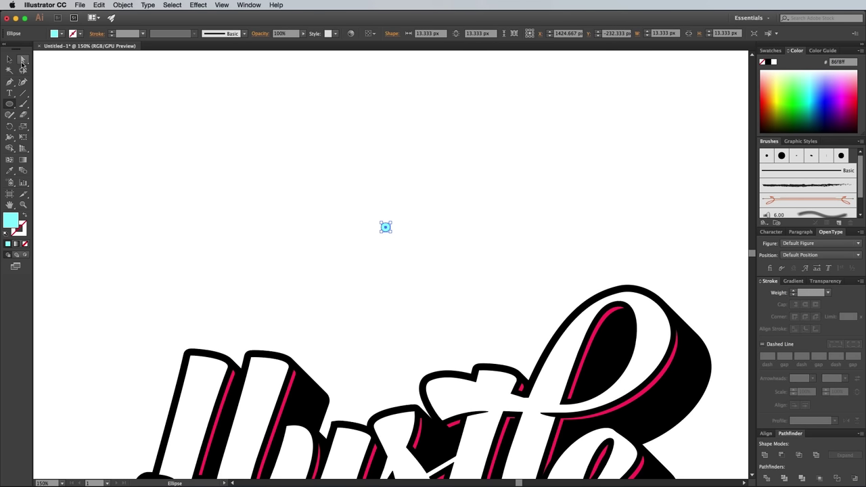
Drag the circle's side anchor far out to make a long, thin pointed lens.
click(21, 61)
click(404, 213)
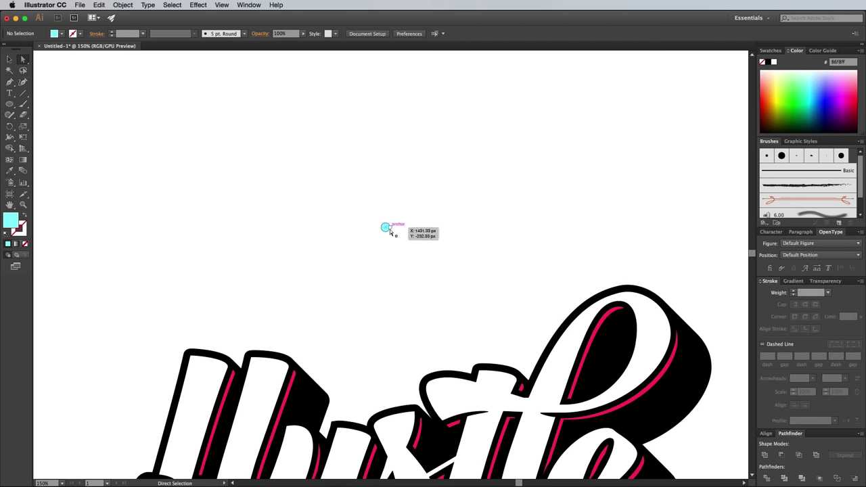
mouse_move(385, 228)
mouse_down()
mouse_move(473, 225)
mouse_move(305, 227)
mouse_up()
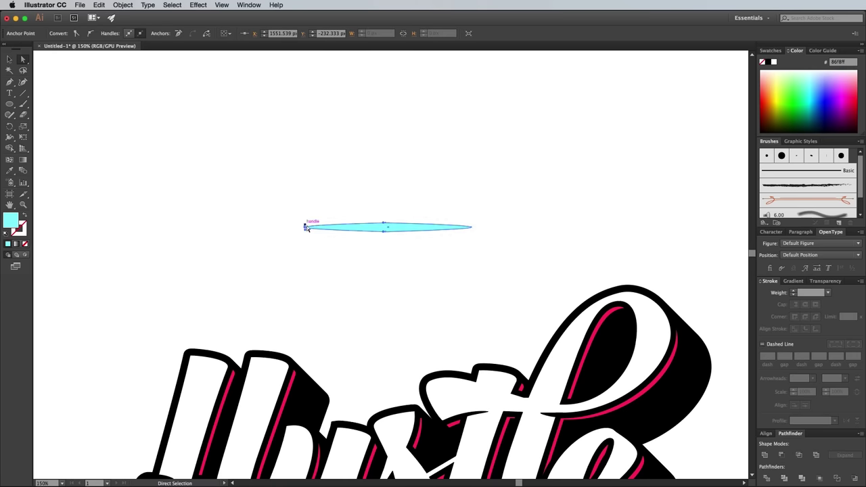
Save the selected cyan lens as a new Art Brush, then deselect and scroll back to Hustle.
click(10, 59)
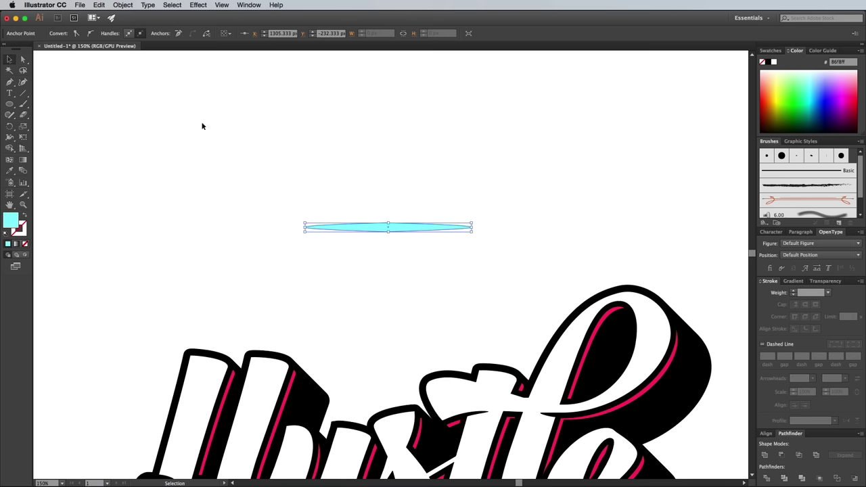
click(376, 201)
click(383, 227)
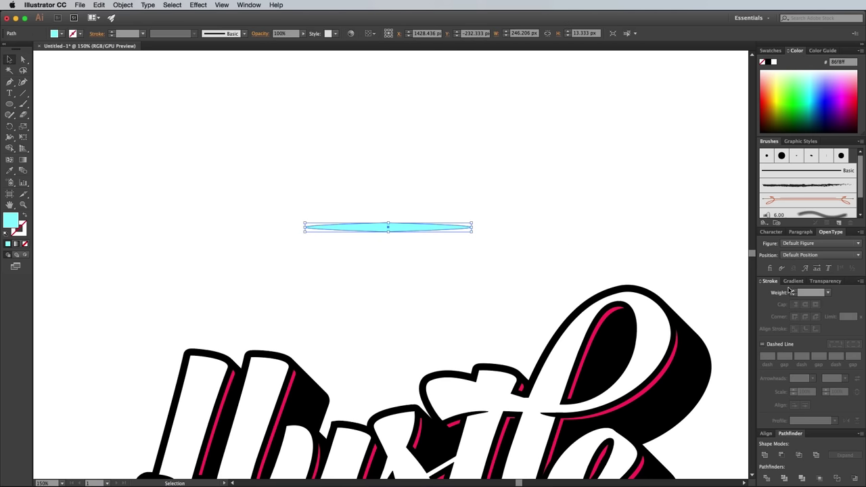
click(839, 223)
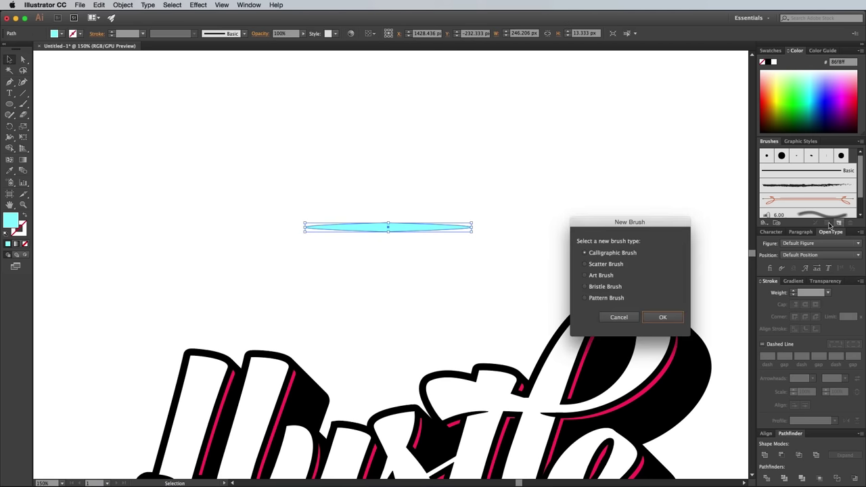
click(654, 316)
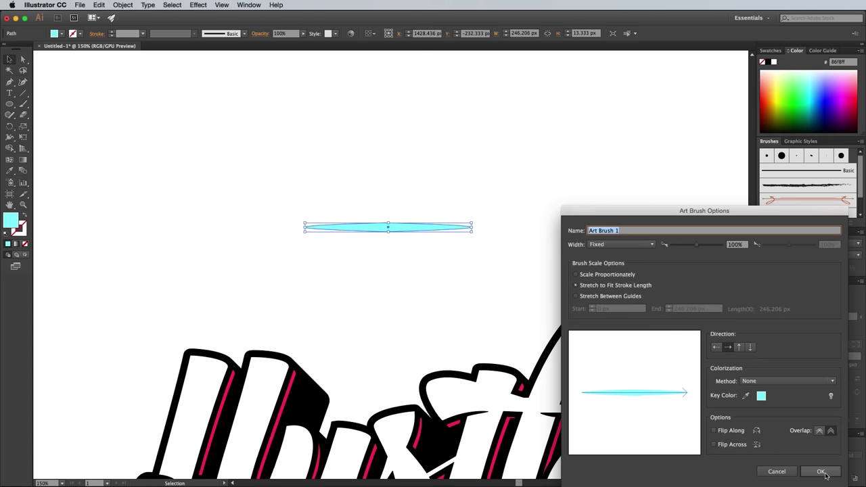
click(820, 471)
click(439, 280)
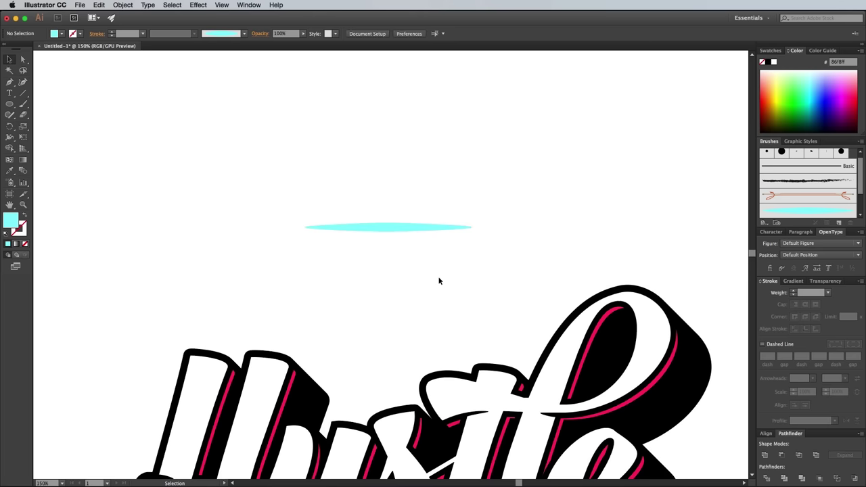
scroll(431, 312, down, 5)
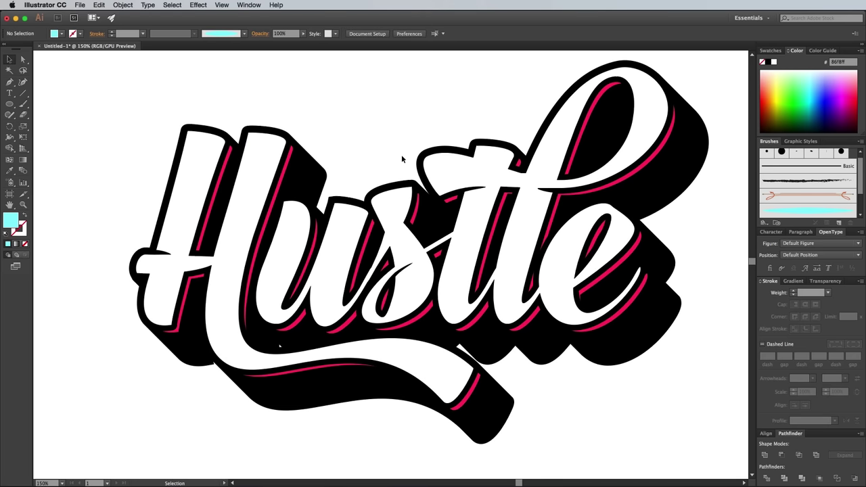
Draw a path down the H's left stem and paint it with the cyan art brush at 0.5 pt.
click(24, 215)
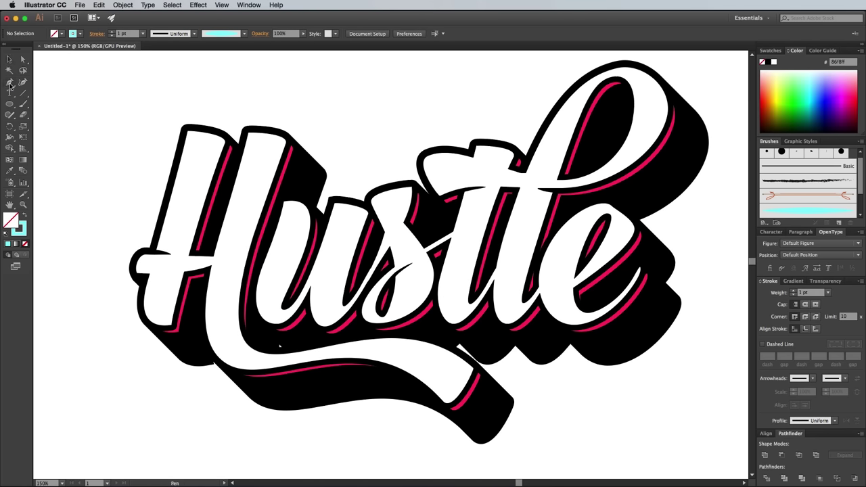
click(9, 82)
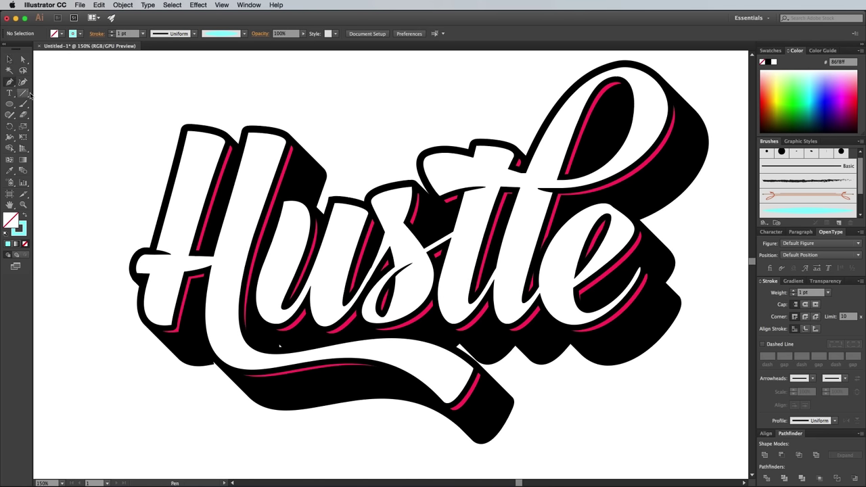
click(215, 146)
drag(185, 249, 188, 287)
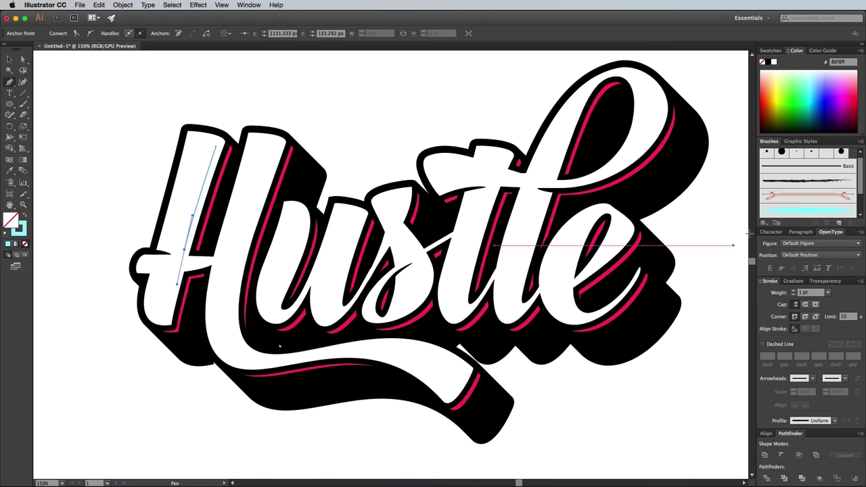
click(800, 213)
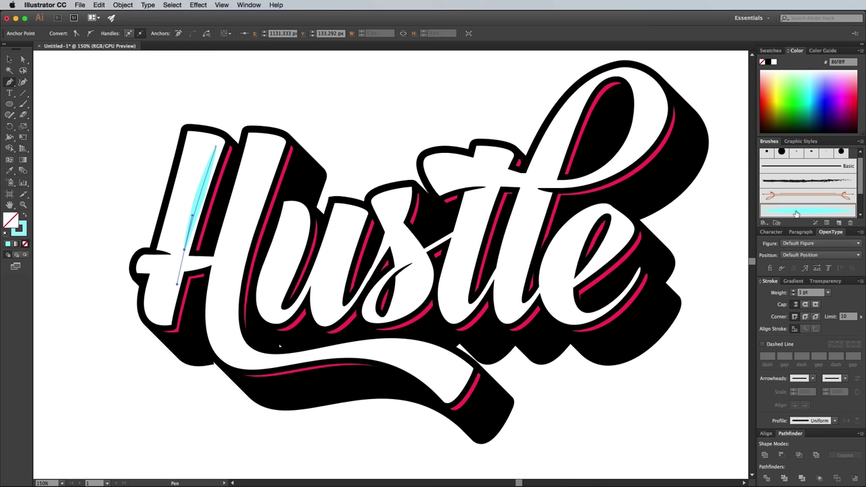
click(827, 293)
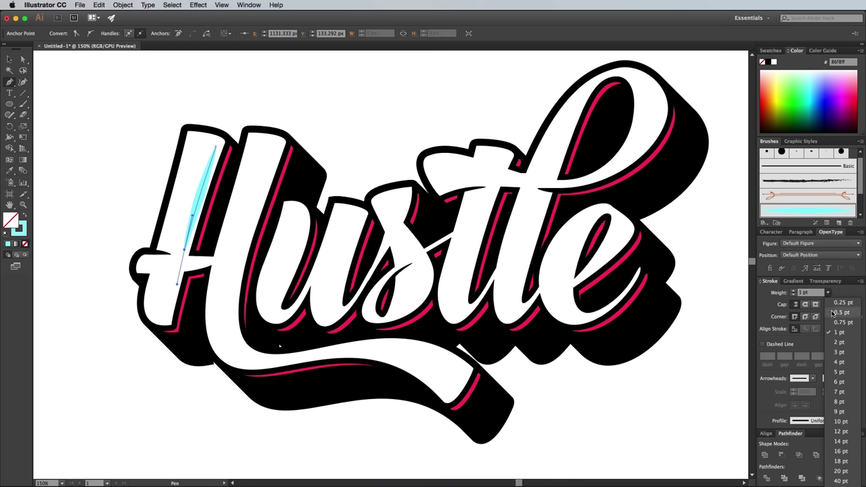
click(836, 313)
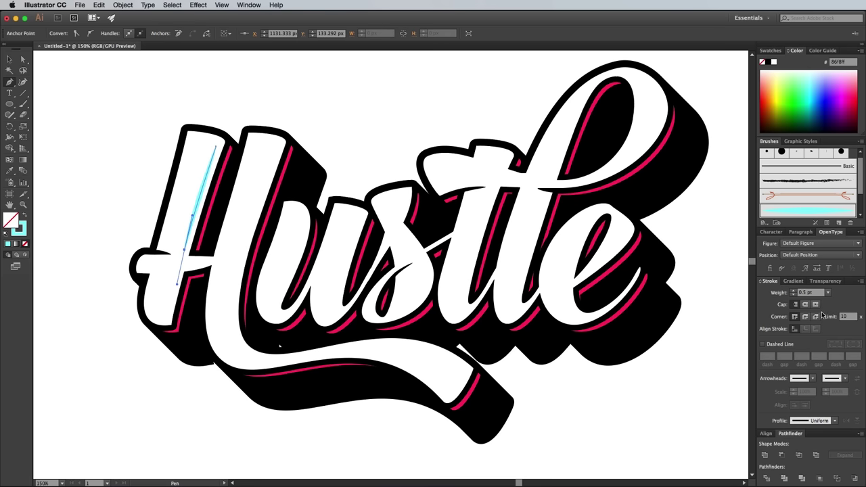
ctrl+click(134, 170)
Draw thin curved highlight paths along the strokes of the u.
key(ctrl+equal)
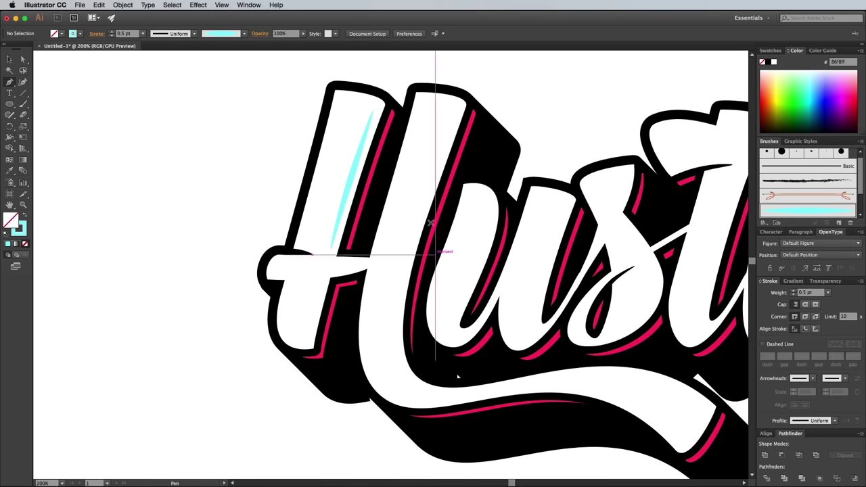
click(453, 115)
drag(414, 378, 470, 423)
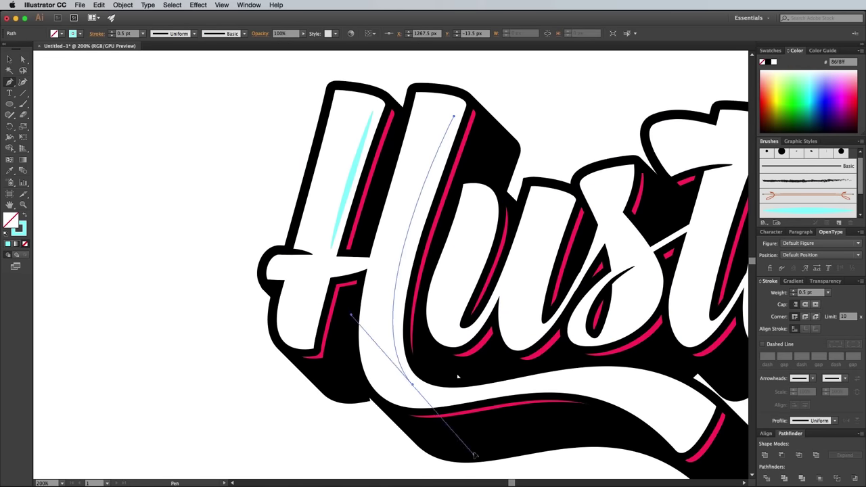
ctrl+click(199, 201)
click(484, 194)
click(472, 278)
ctrl+click(528, 223)
click(563, 206)
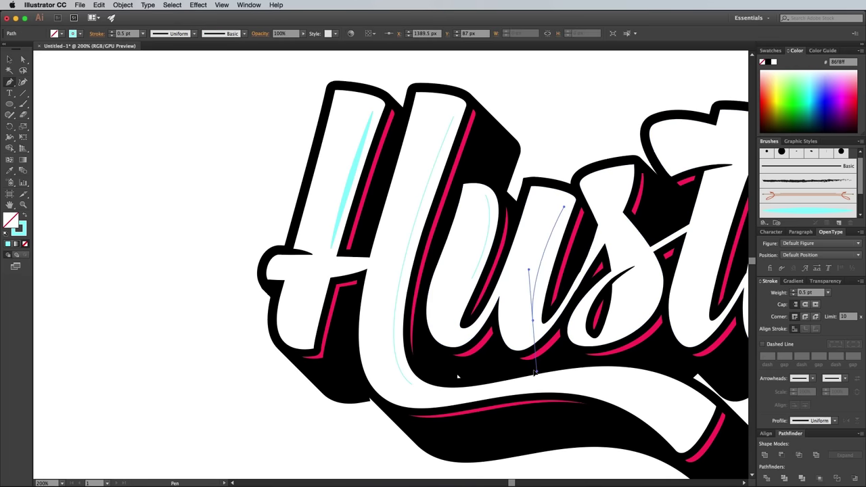
drag(532, 320, 528, 377)
Draw highlight paths along the s curve and the t stem.
scroll(552, 119, right, 10)
ctrl+click(622, 411)
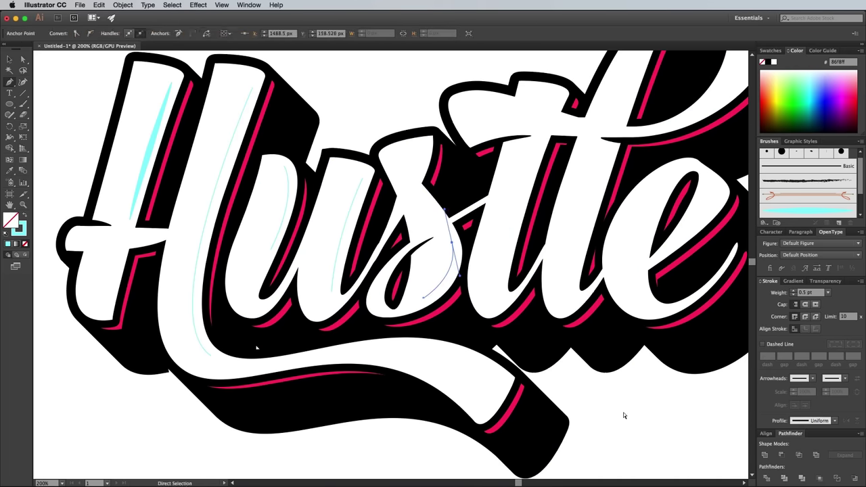
drag(461, 119, 477, 102)
drag(521, 246, 505, 318)
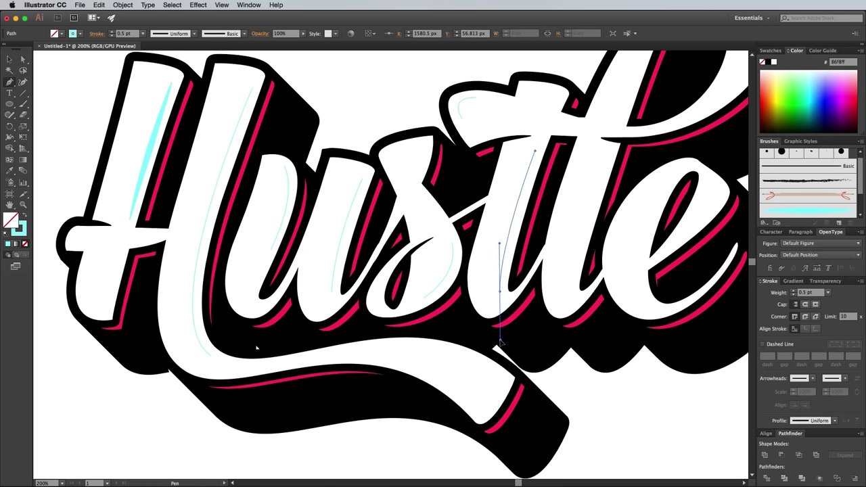
ctrl+click(467, 205)
Draw highlight paths in the l and e and along the underline swash.
scroll(467, 205, right, 5)
scroll(433, 203, up, 5)
scroll(433, 203, right, 5)
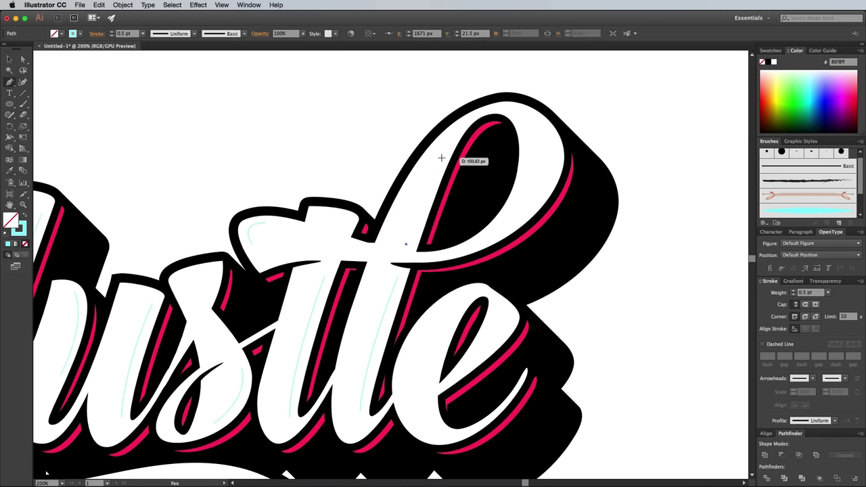
click(445, 160)
ctrl+click(529, 131)
click(450, 313)
scroll(479, 339, down, 5)
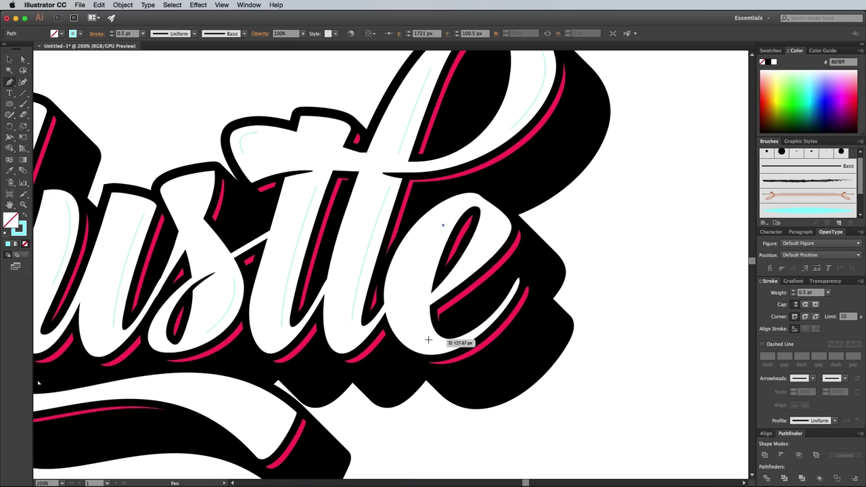
drag(426, 338, 450, 404)
ctrl+click(503, 223)
scroll(433, 270, left, 5)
click(294, 357)
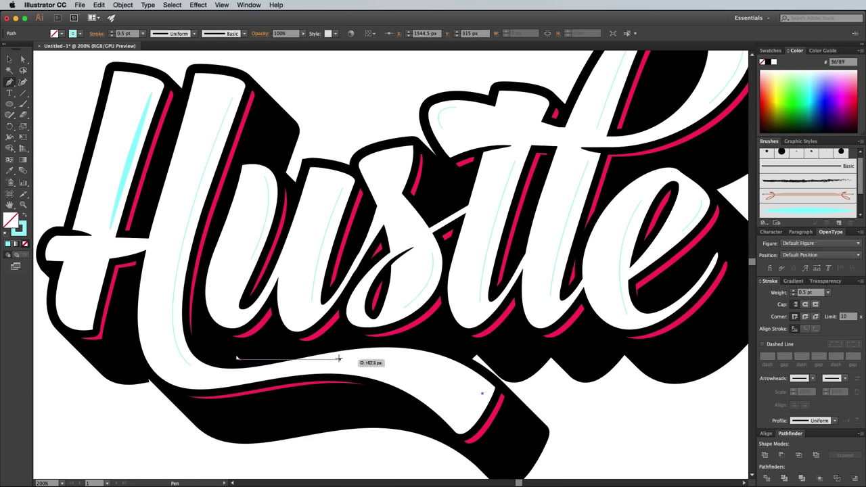
drag(369, 355, 399, 351)
Select all paths with the same stroke colour and apply the cyan art brush at 0.5 pt.
key(v)
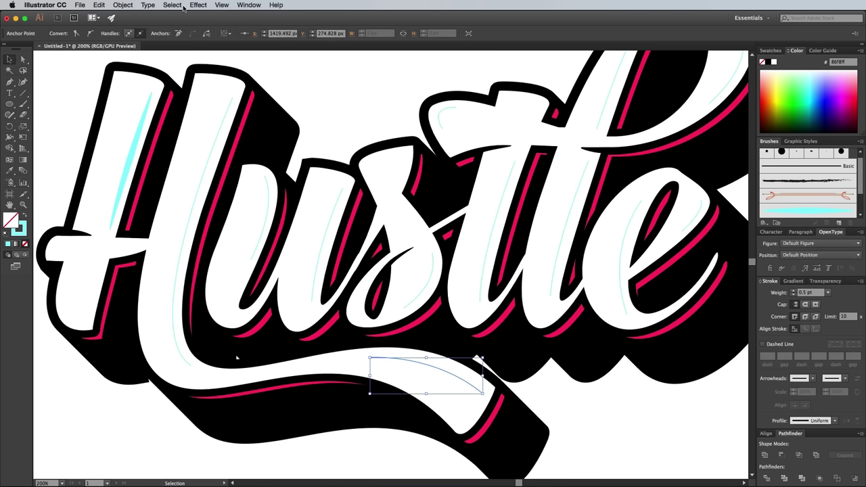
click(173, 5)
mouse_move(177, 87)
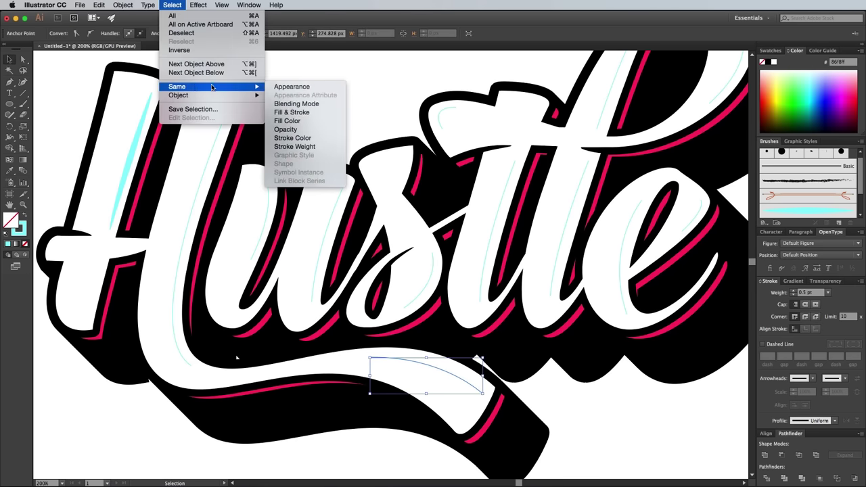
click(288, 138)
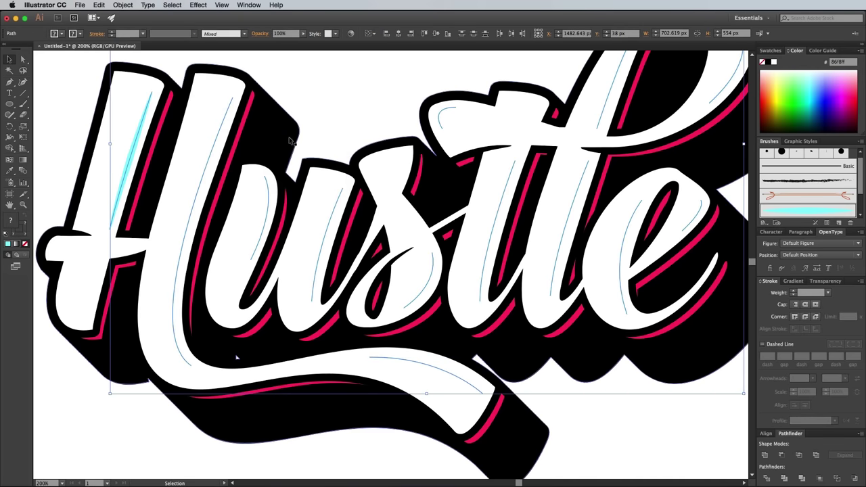
click(798, 214)
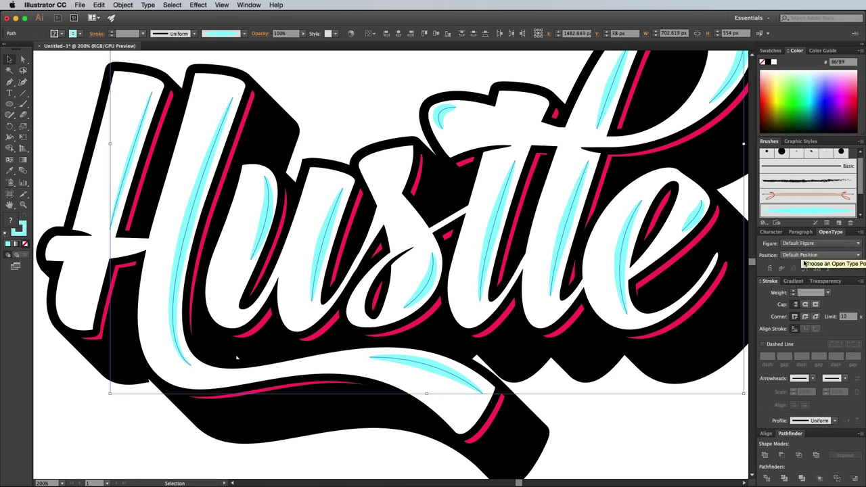
click(839, 312)
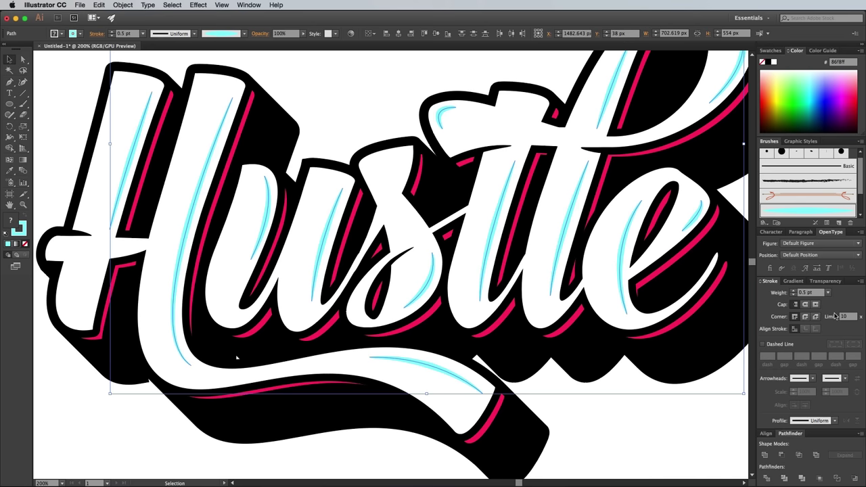
click(378, 106)
key(ctrl+minus)
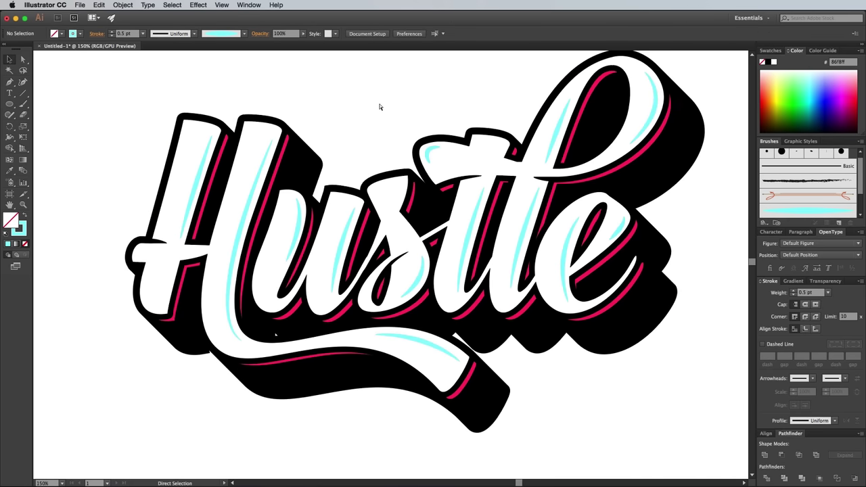
Draw a cyan rectangle over the artwork and send it behind the lettering.
key(ctrl+minus)
key(ctrl+minus)
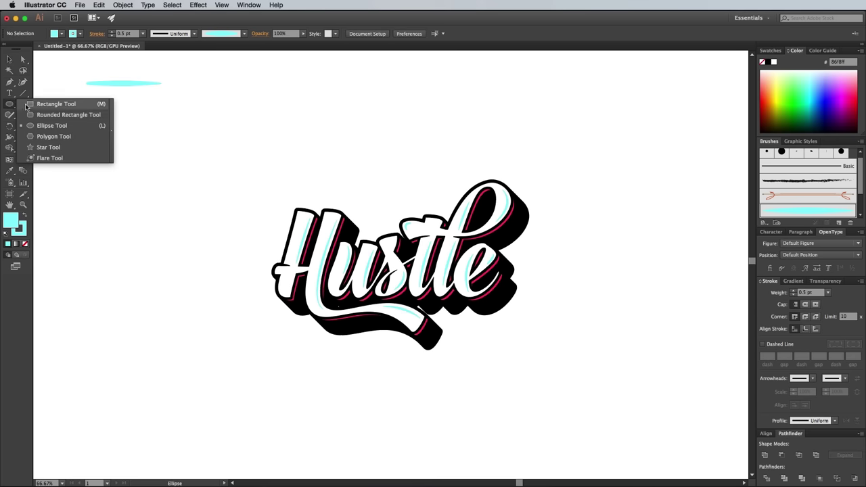
drag(10, 105, 68, 103)
drag(587, 403, 587, 403)
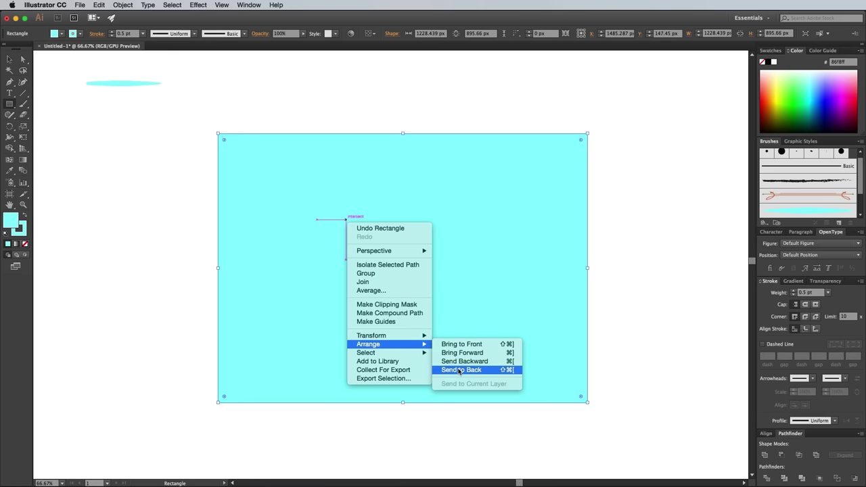
click(460, 370)
key(v)
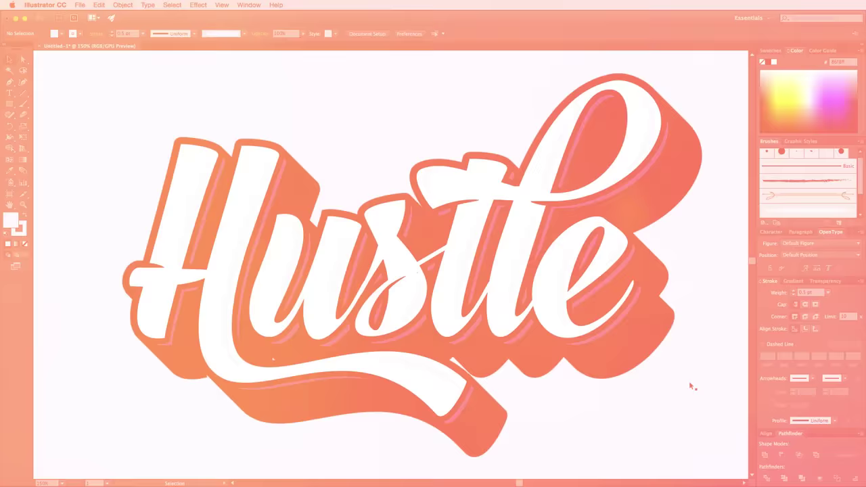